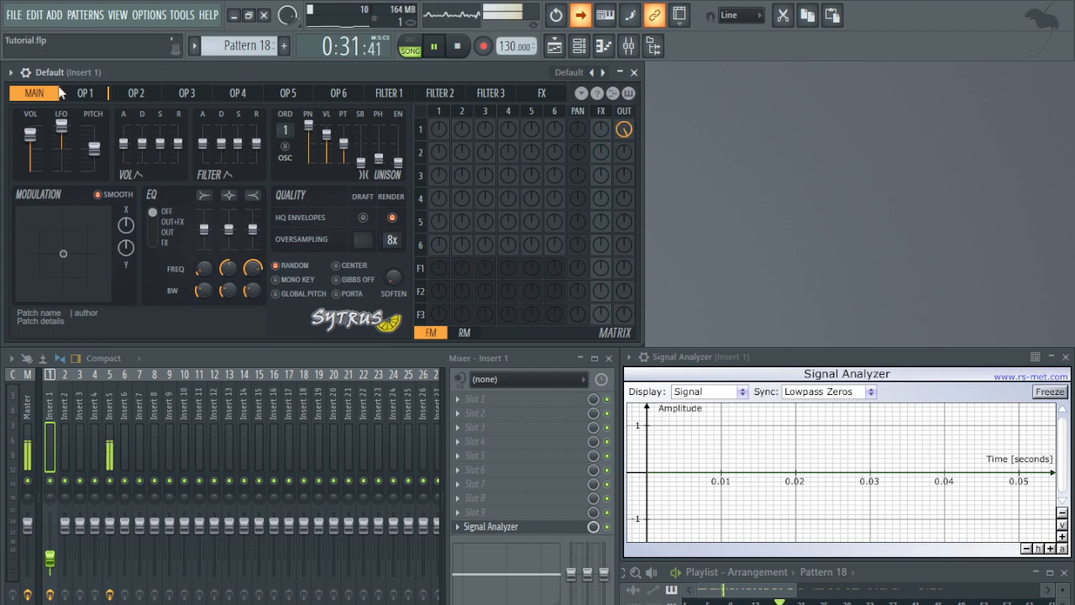
# Set operator 1 to a bandlimited sawtooth drawn in its oscillator editor
pyautogui.click(107, 94)
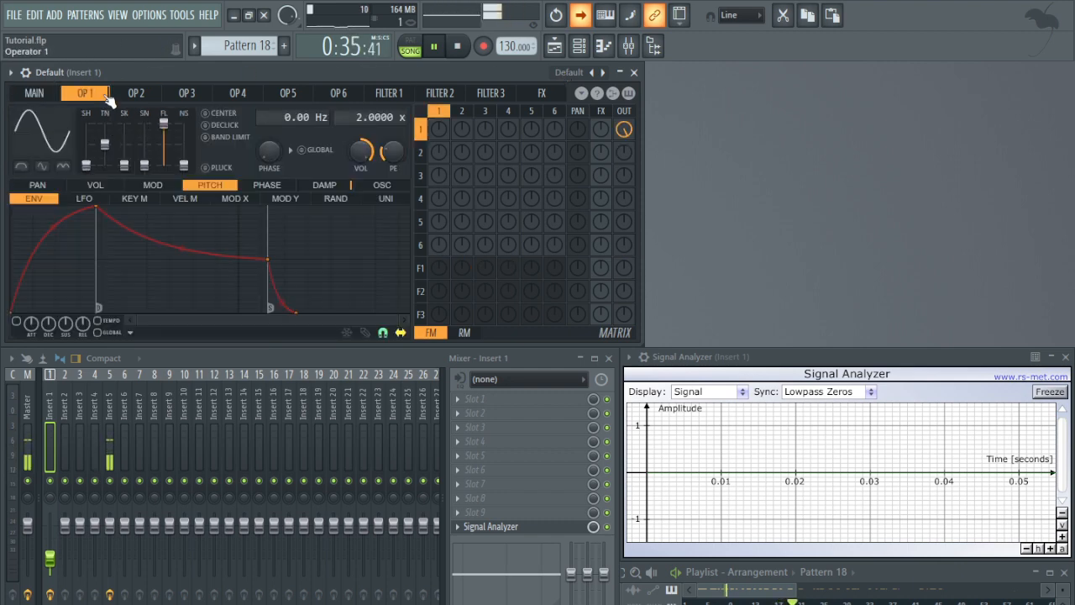
pyautogui.click(65, 153)
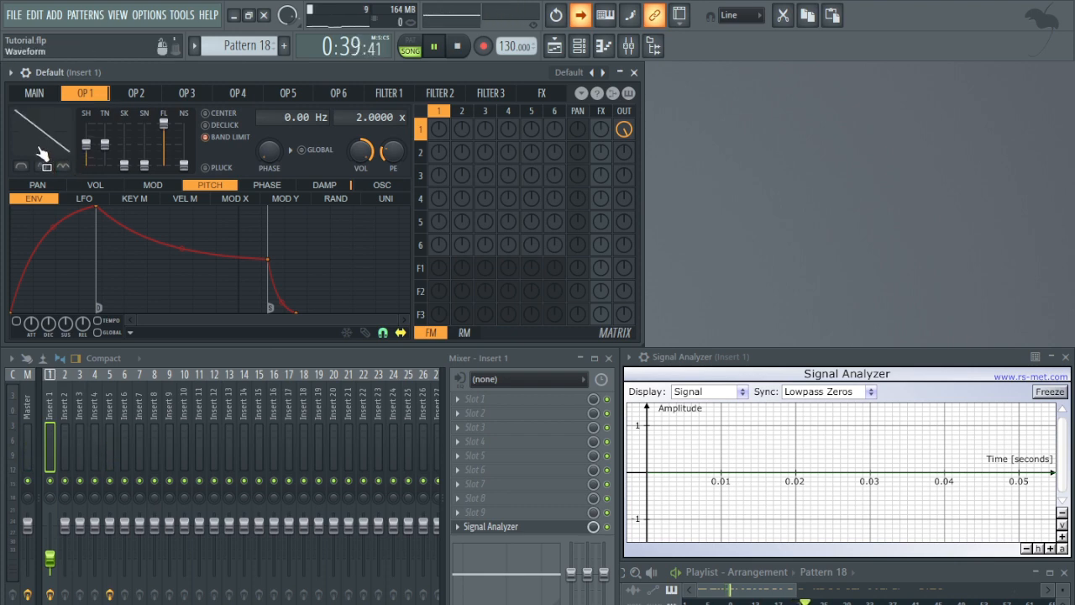
pyautogui.click(82, 215)
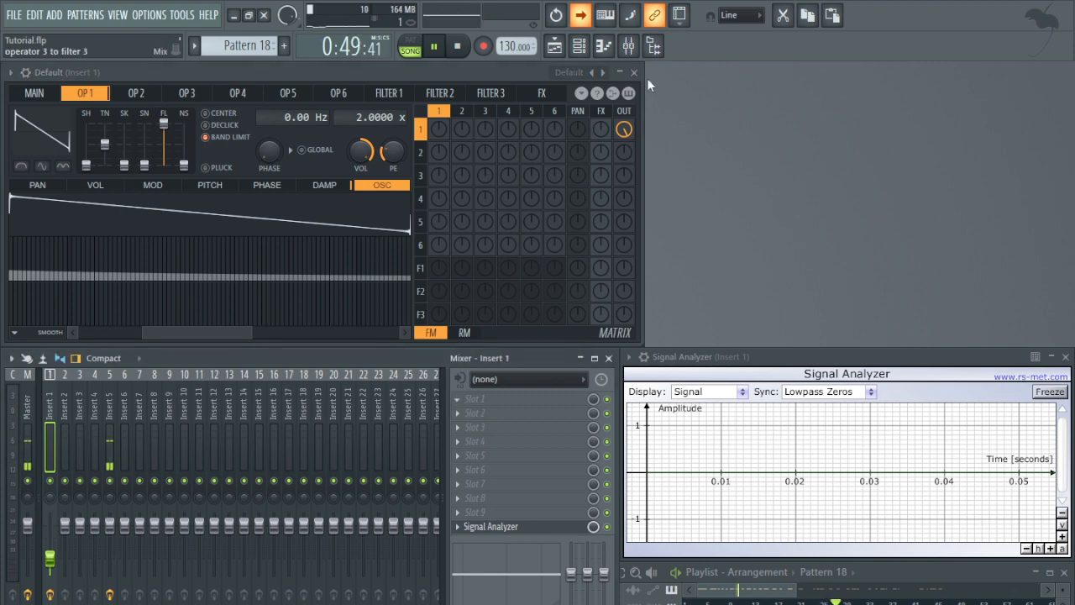
# Load Edison on Insert 1, resize it to fit beside the synth, and copy operator 1's sawtooth waveform into it
pyautogui.hotkey('ctrl', 'e')
pyautogui.moveTo(846, 94); pyautogui.dragTo(709, 75)
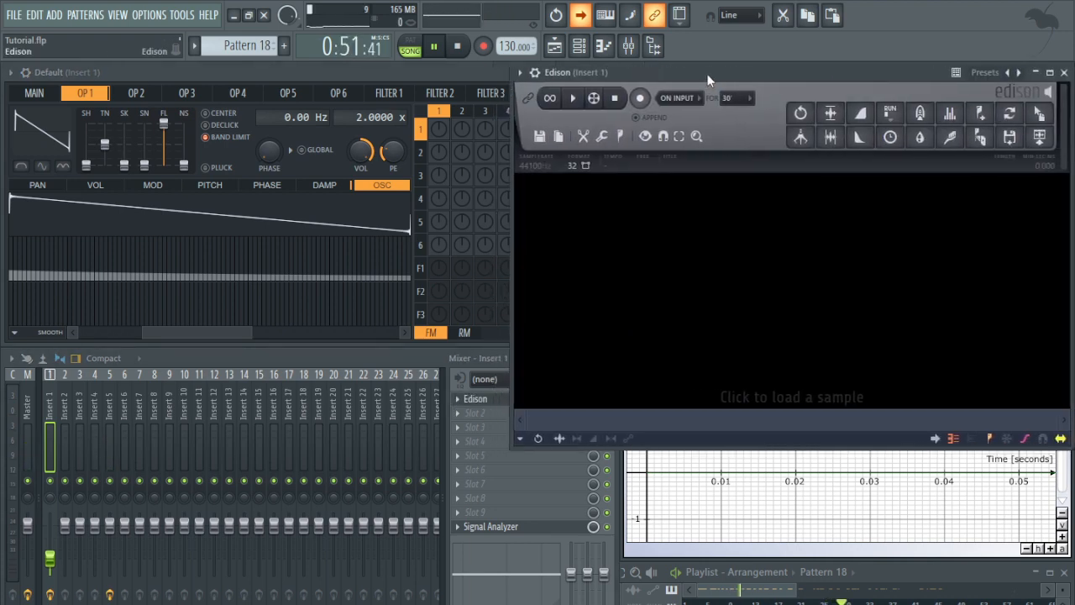
pyautogui.moveTo(515, 445); pyautogui.dragTo(648, 336)
pyautogui.moveTo(199, 211); pyautogui.dragTo(773, 216)
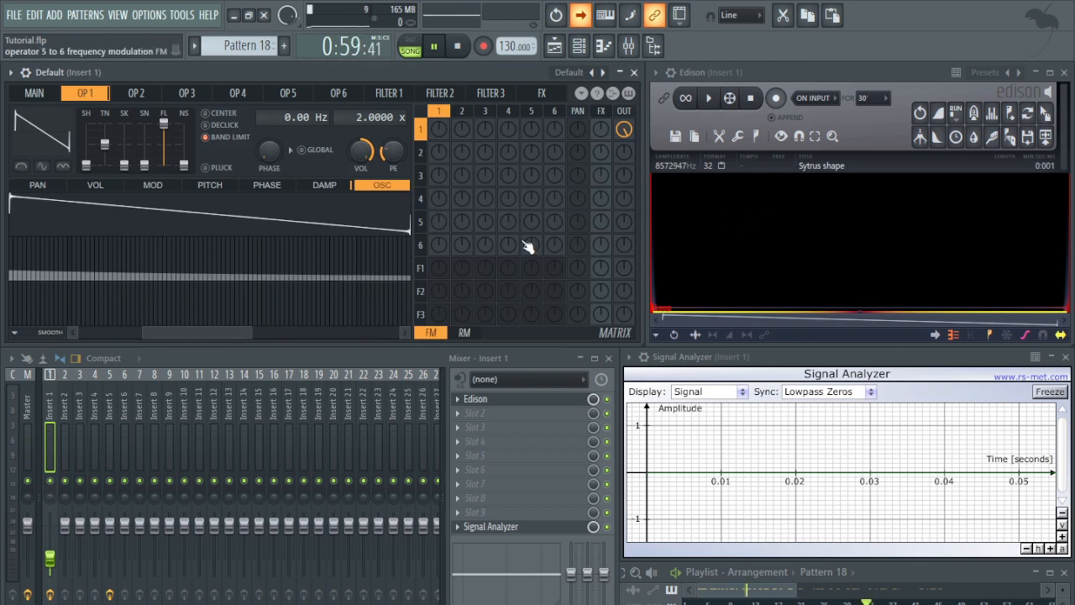
# Flip the entire sawtooth sample in Edison into a rising saw and load it as operator 2's waveform, with operator 2's output enabled
pyautogui.click(835, 70)
pyautogui.hotkey('ctrl', 'a')
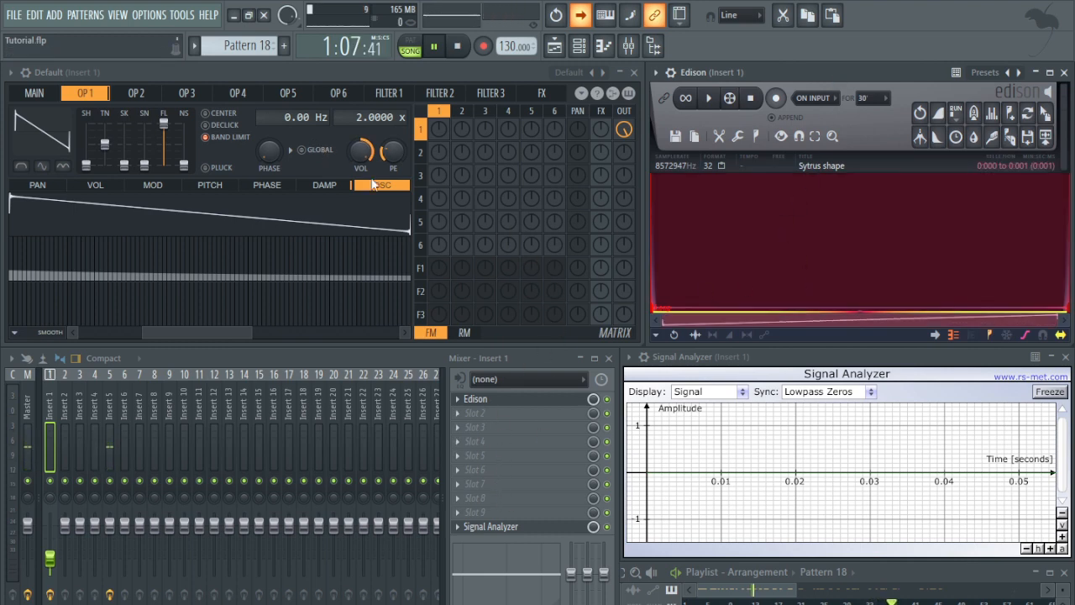
pyautogui.click(142, 95)
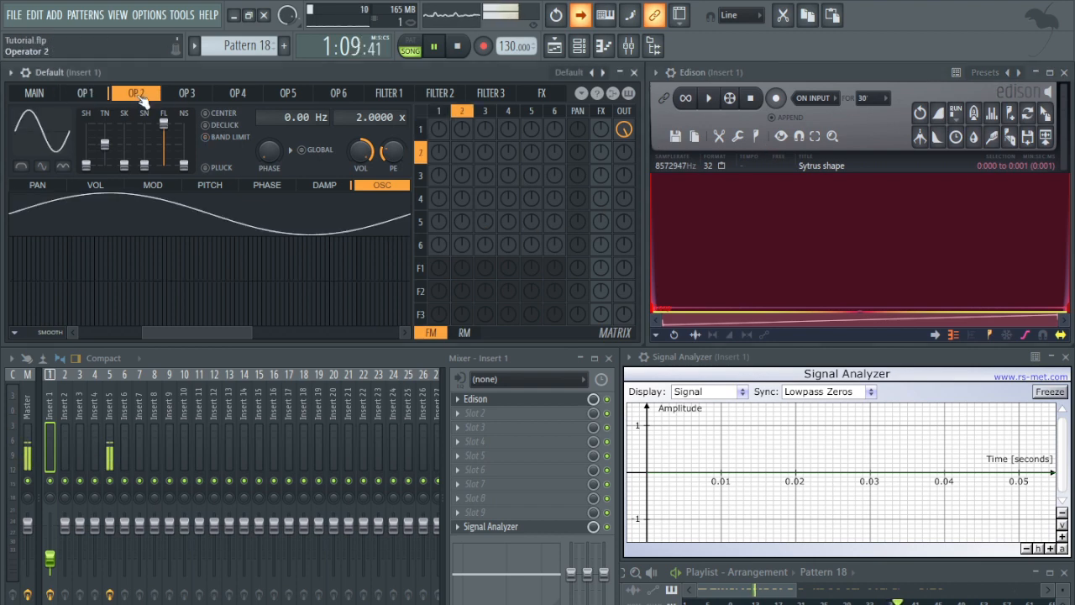
pyautogui.moveTo(1045, 115); pyautogui.dragTo(59, 149)
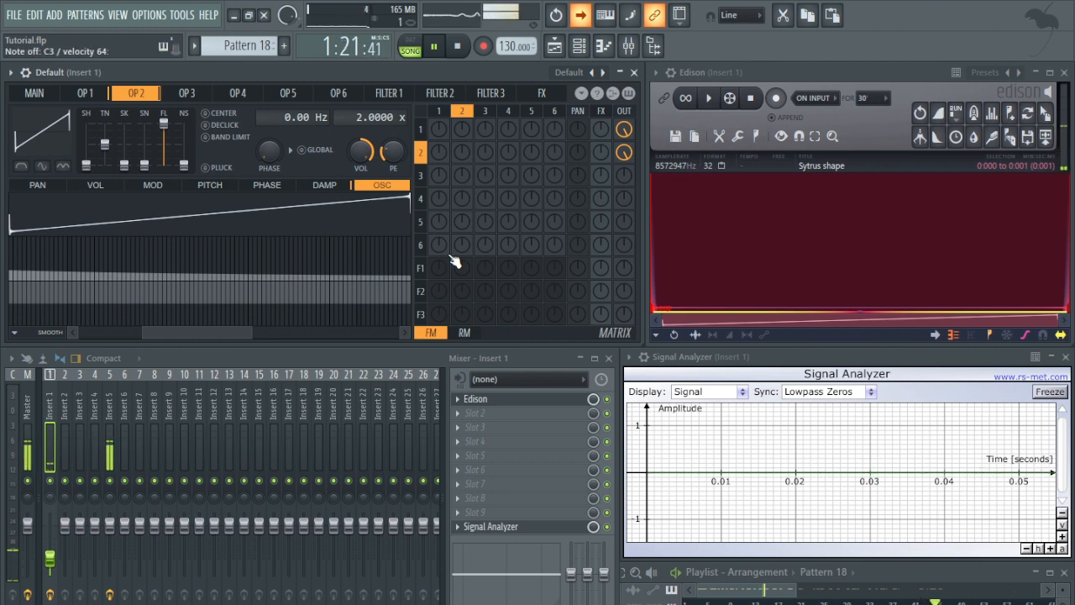
# Raise operator 2's phase and enable its phase LFO with a two-point envelope that reaches 100% instantly
pyautogui.moveTo(269, 151); pyautogui.dragTo(284, 168)
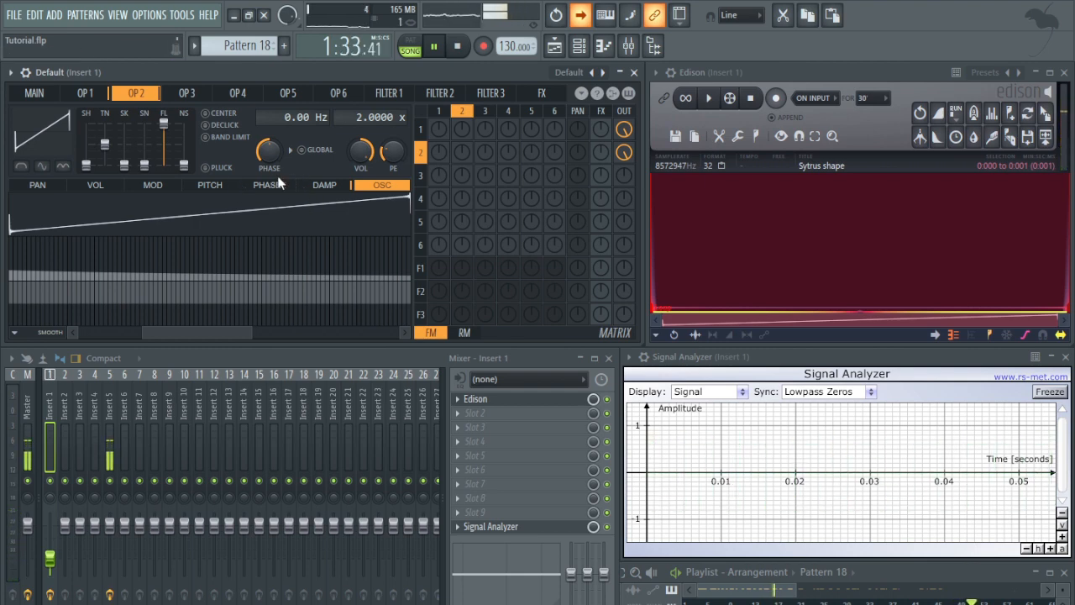
pyautogui.click(284, 187)
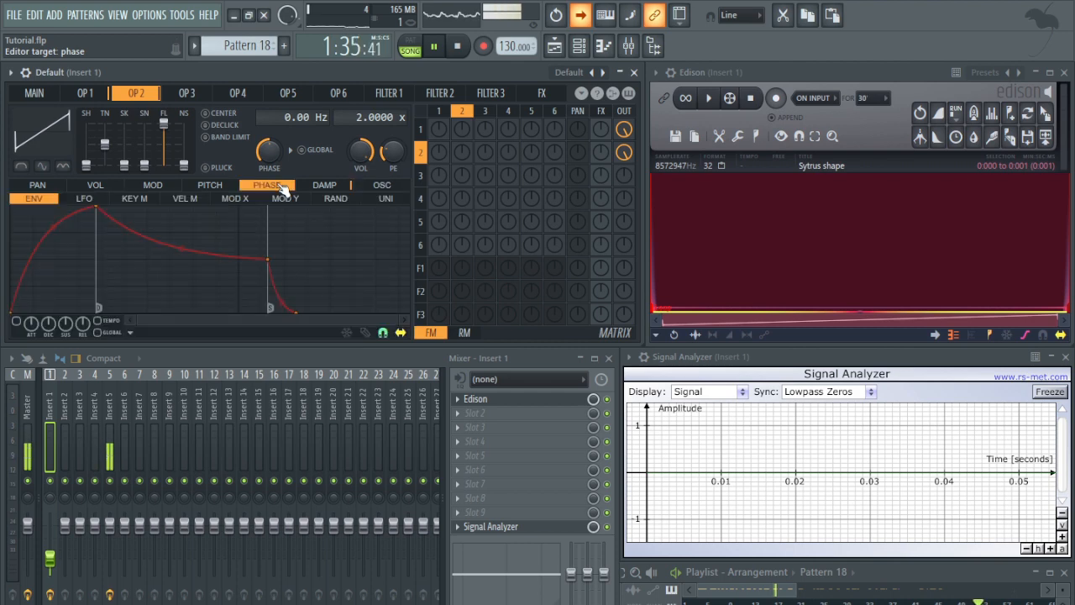
pyautogui.click(100, 201)
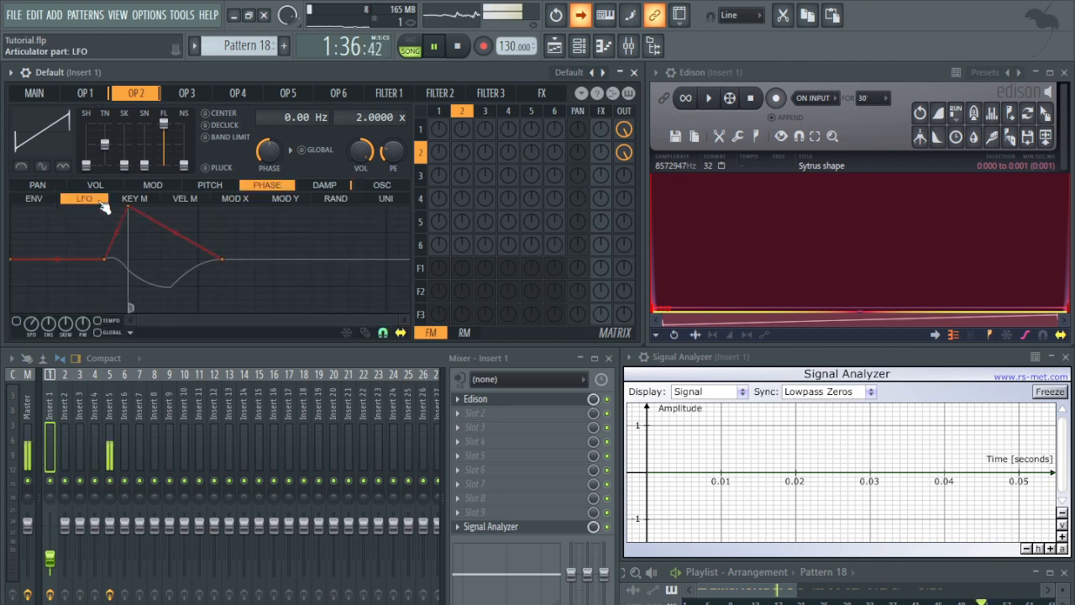
pyautogui.rightClick(104, 260)
pyautogui.click(142, 278)
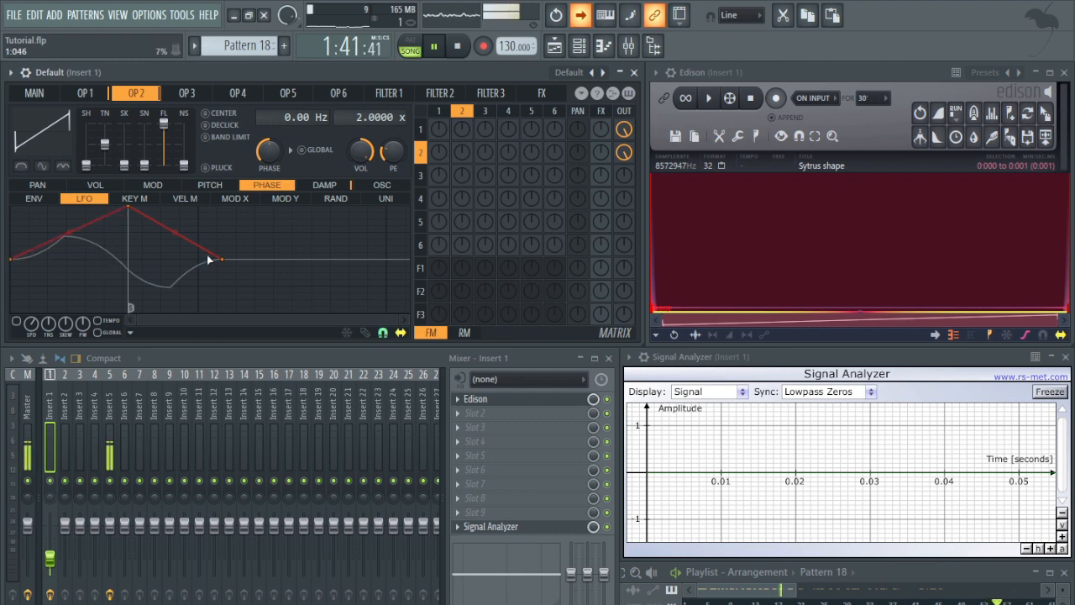
pyautogui.click(244, 277)
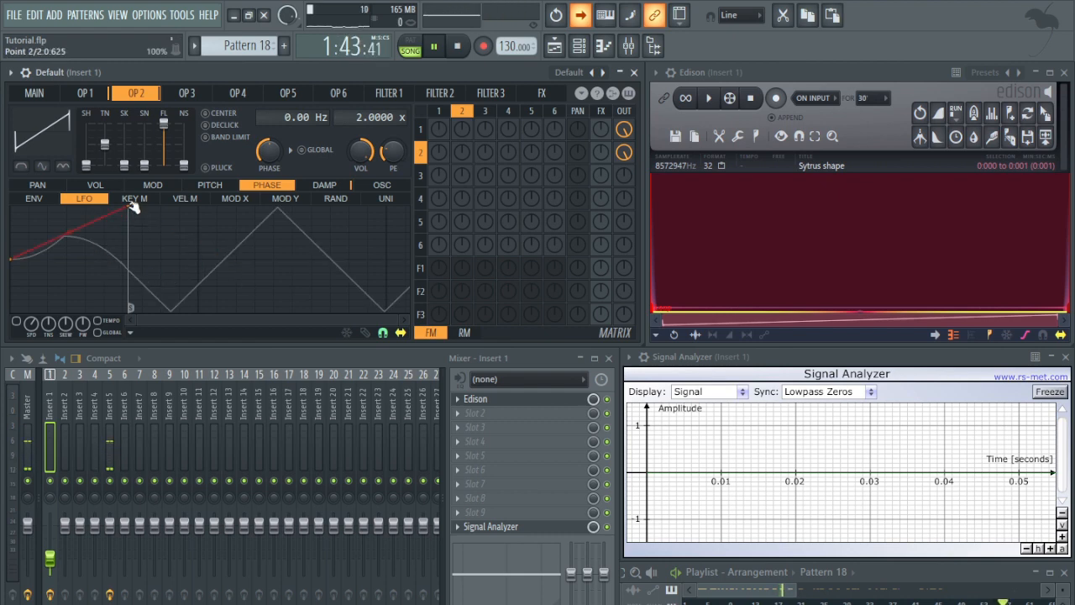
pyautogui.moveTo(128, 207); pyautogui.dragTo(4, 199)
pyautogui.click(18, 321)
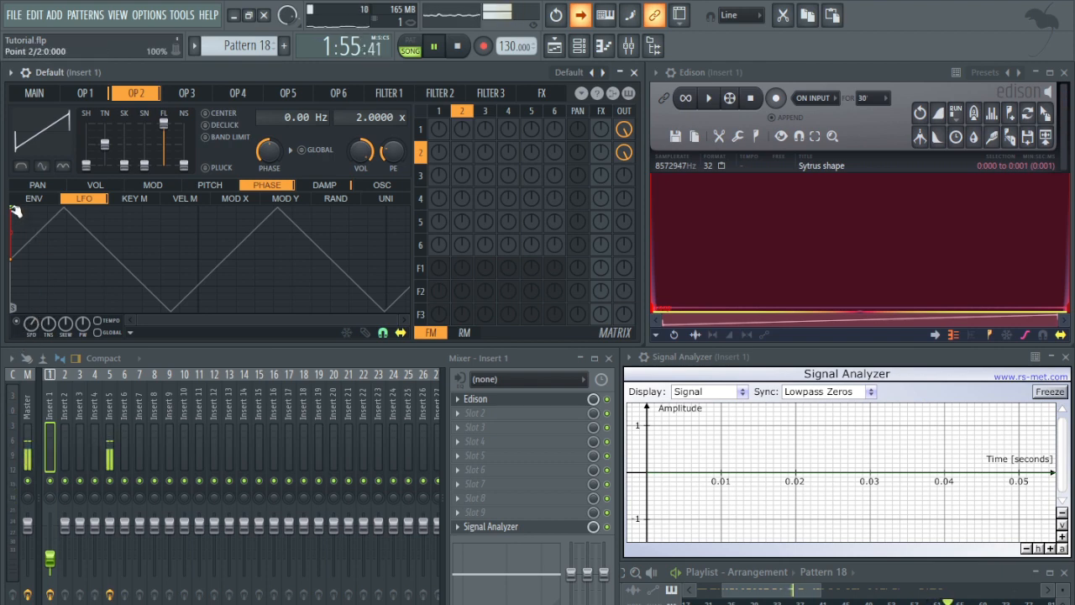
# Increase the speed of operator 2's phase LFO, keeping its envelope at 100%, and adjust the synth's main LFO level
pyautogui.moveTo(30, 323); pyautogui.dragTo(30, 294)
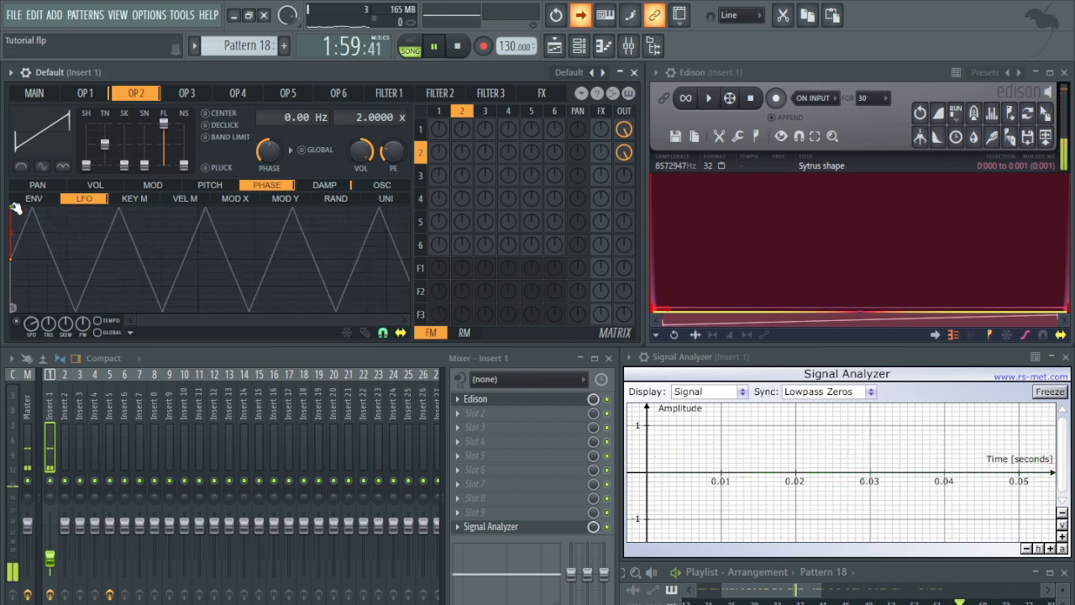
pyautogui.moveTo(13, 210); pyautogui.dragTo(14, 225)
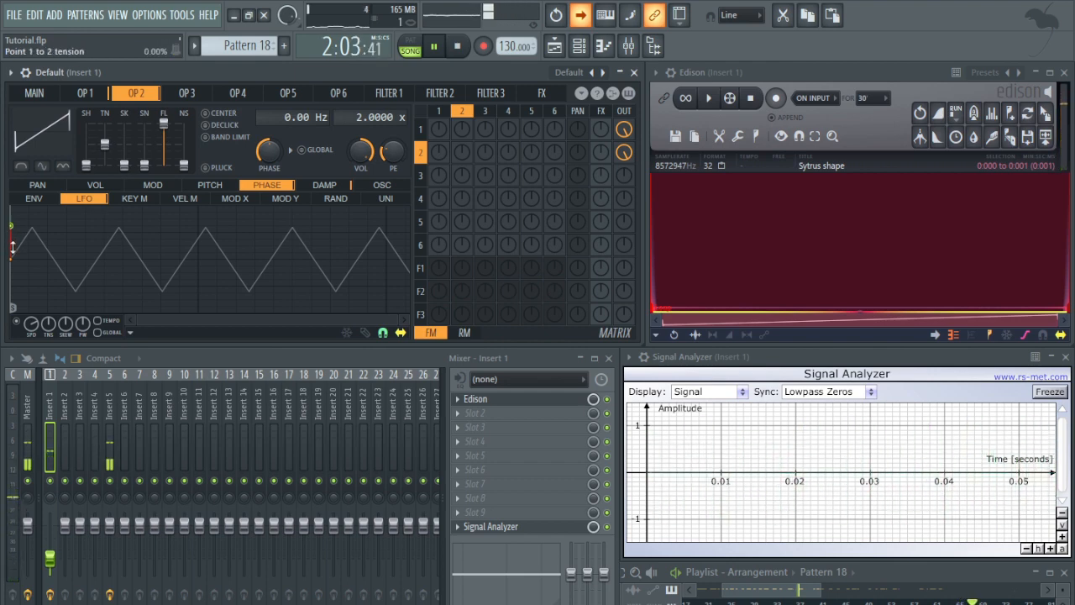
pyautogui.moveTo(12, 225); pyautogui.dragTo(12, 207)
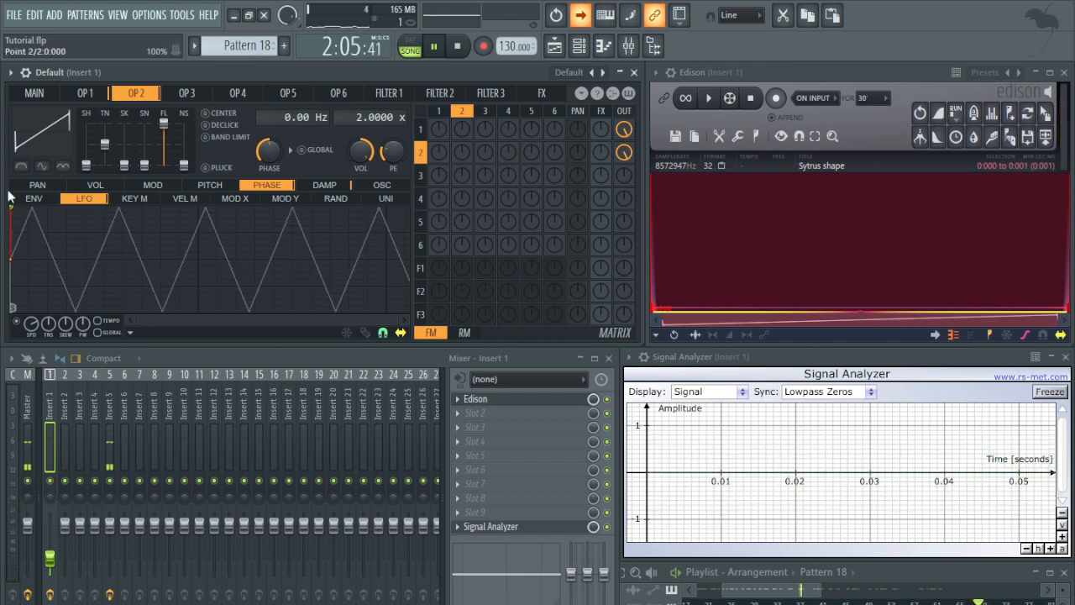
pyautogui.click(35, 93)
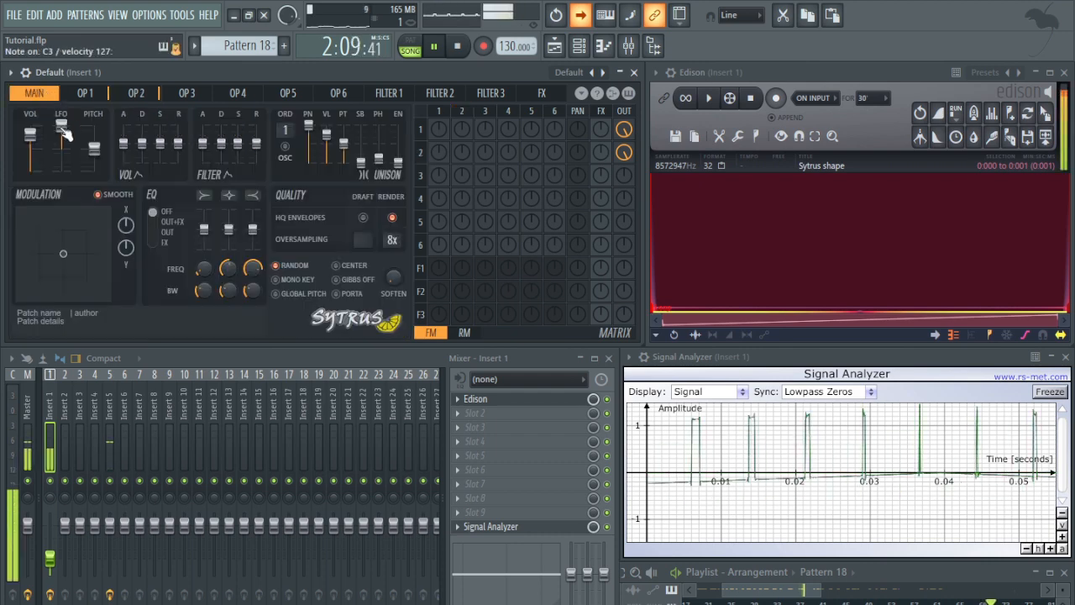
pyautogui.moveTo(65, 133); pyautogui.dragTo(61, 126)
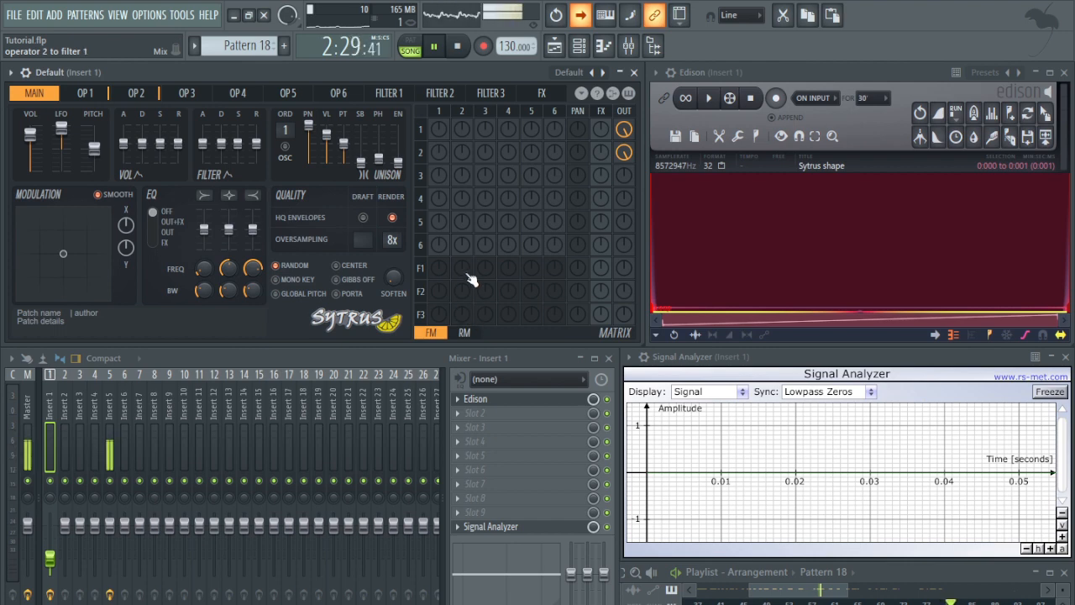
# Route operators 1 and 2 into Filter 1, mute their direct outputs, and send Filter 1 to the output
pyautogui.moveTo(442, 266); pyautogui.dragTo(463, 195)
pyautogui.rightClick(625, 130)
pyautogui.rightClick(625, 152)
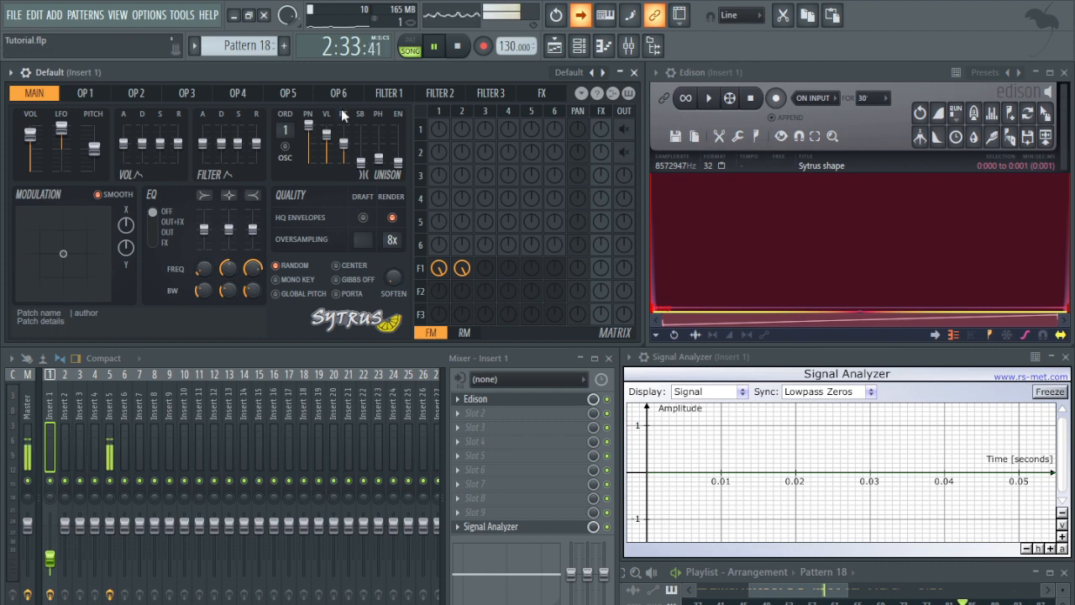
pyautogui.click(395, 95)
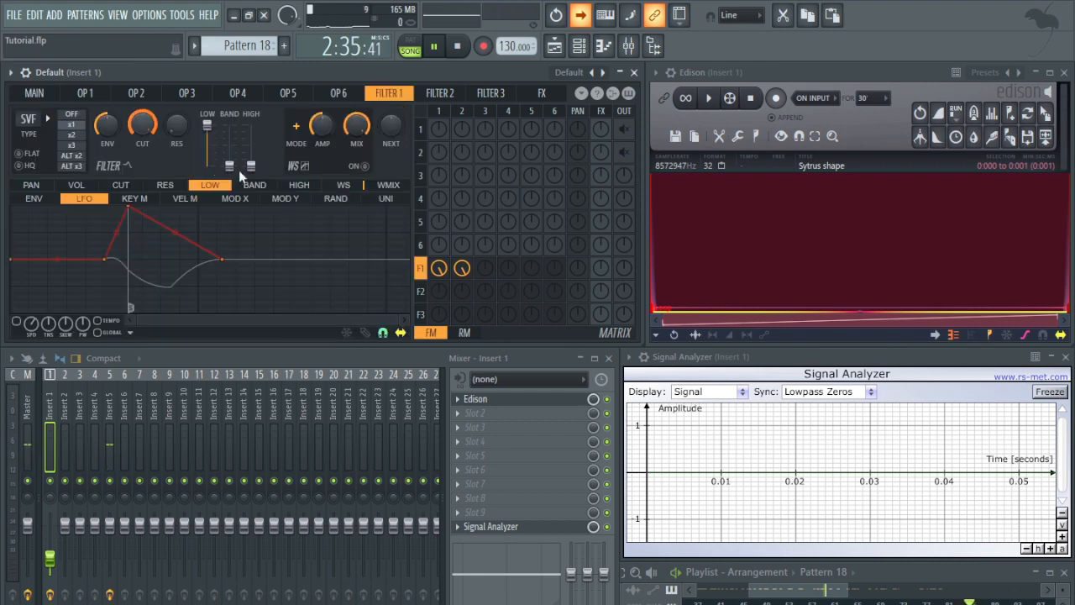
pyautogui.rightClick(625, 274)
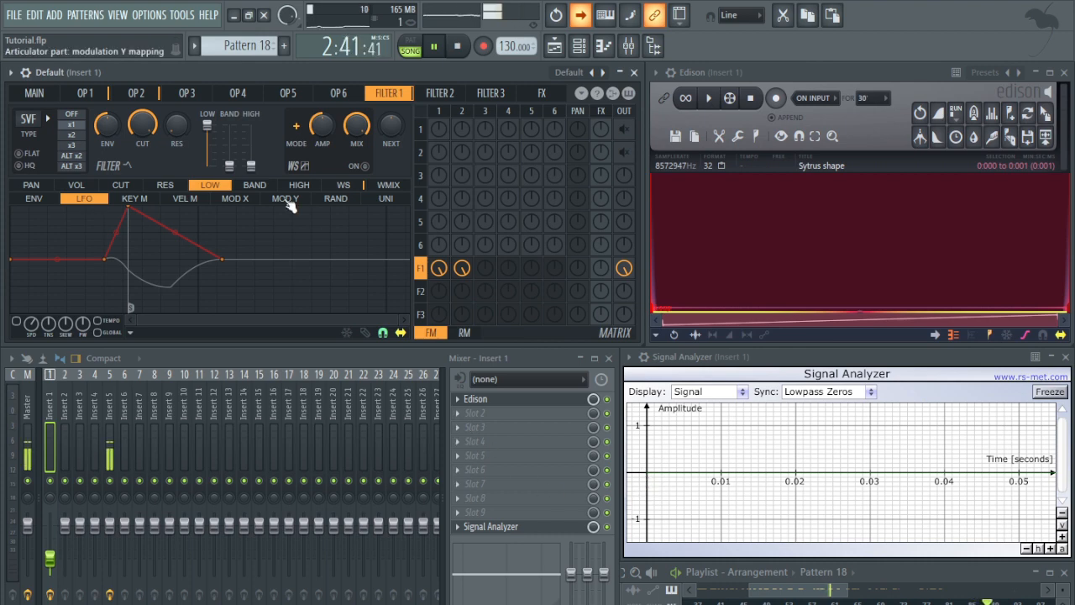
# Adjust operator 1's frequency ratio and set operator 2's frequency ratio to 4.0000 x
pyautogui.click(99, 93)
pyautogui.moveTo(365, 118)
pyautogui.mouseDown()
pyautogui.moveTo(369, 108)
pyautogui.moveTo(359, 120)
pyautogui.mouseUp()
pyautogui.click(151, 97)
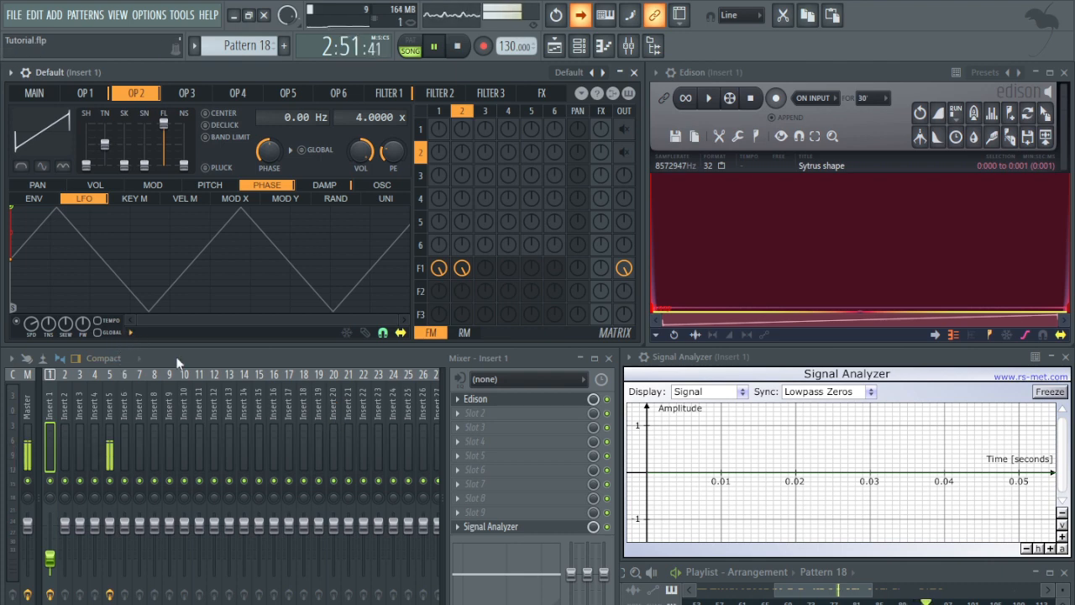
# Set operator 3 to a band-limited sawtooth and route operators 3, 4 and 5 into Filter 1 at full level
pyautogui.click(187, 91)
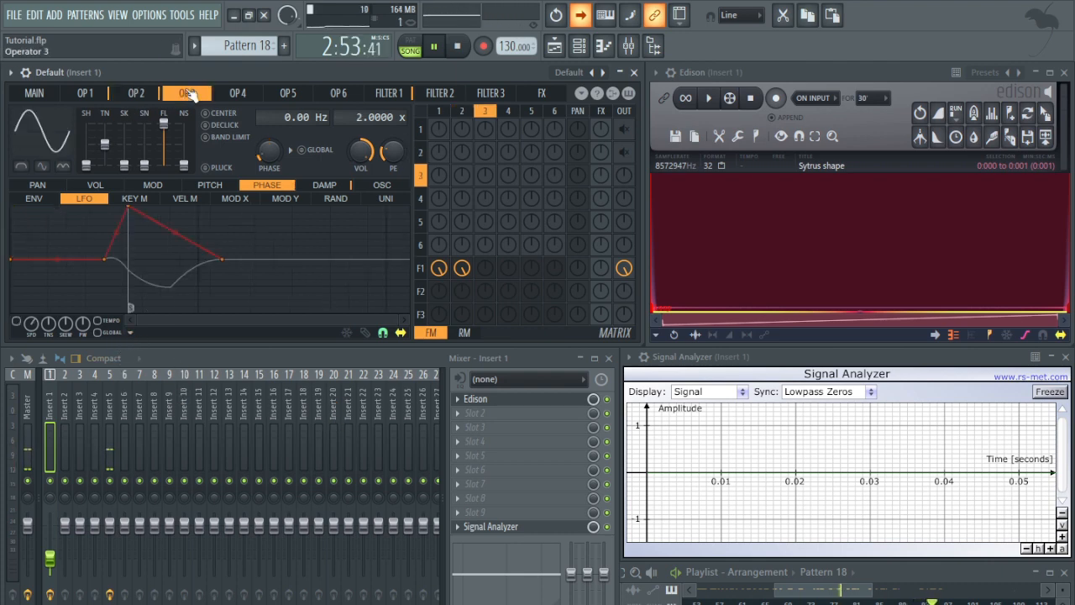
pyautogui.click(75, 159)
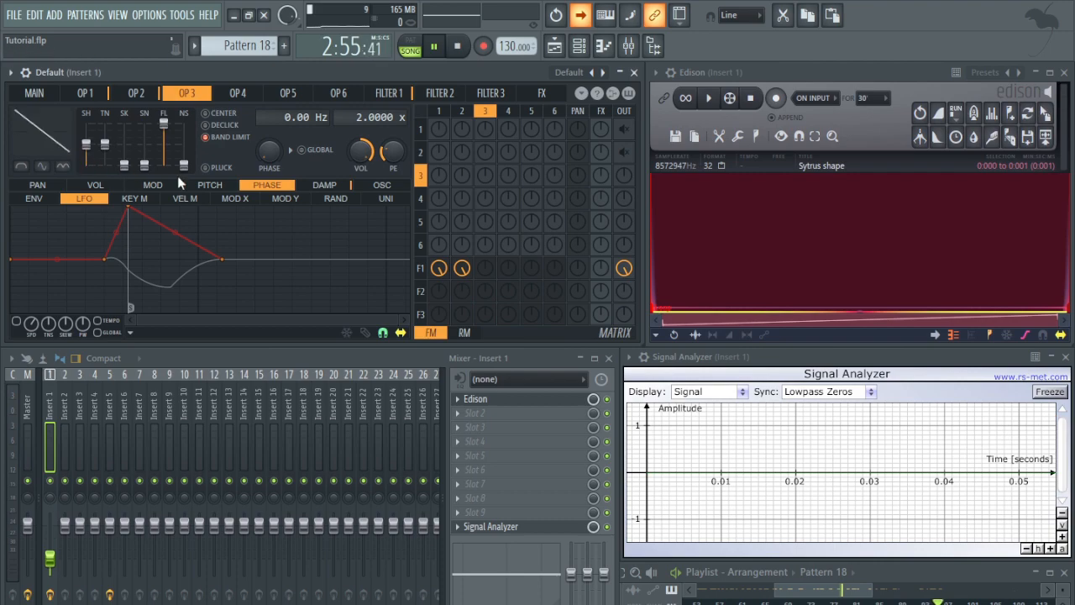
pyautogui.click(484, 268)
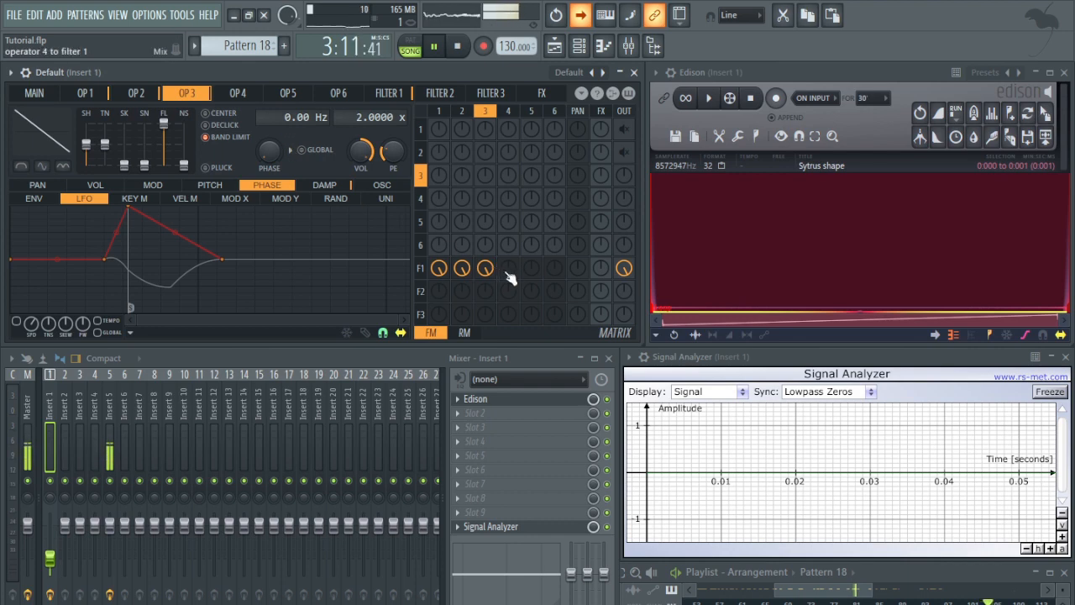
pyautogui.moveTo(512, 277); pyautogui.dragTo(533, 264)
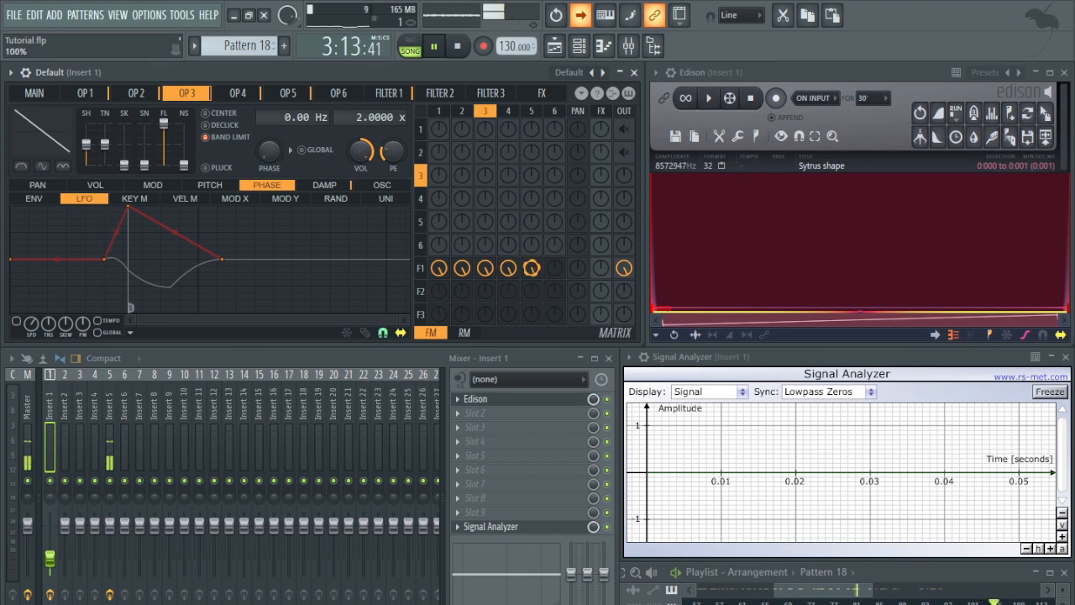
# Set operator 4 to the bandlimited sawtooth shape in its oscillator editor
pyautogui.click(239, 93)
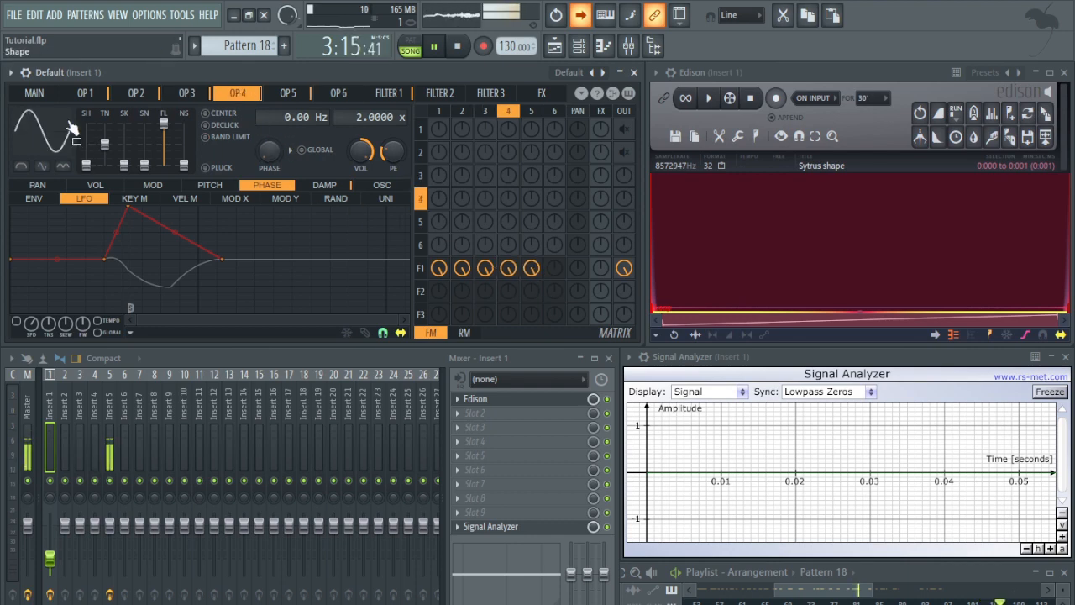
pyautogui.click(63, 165)
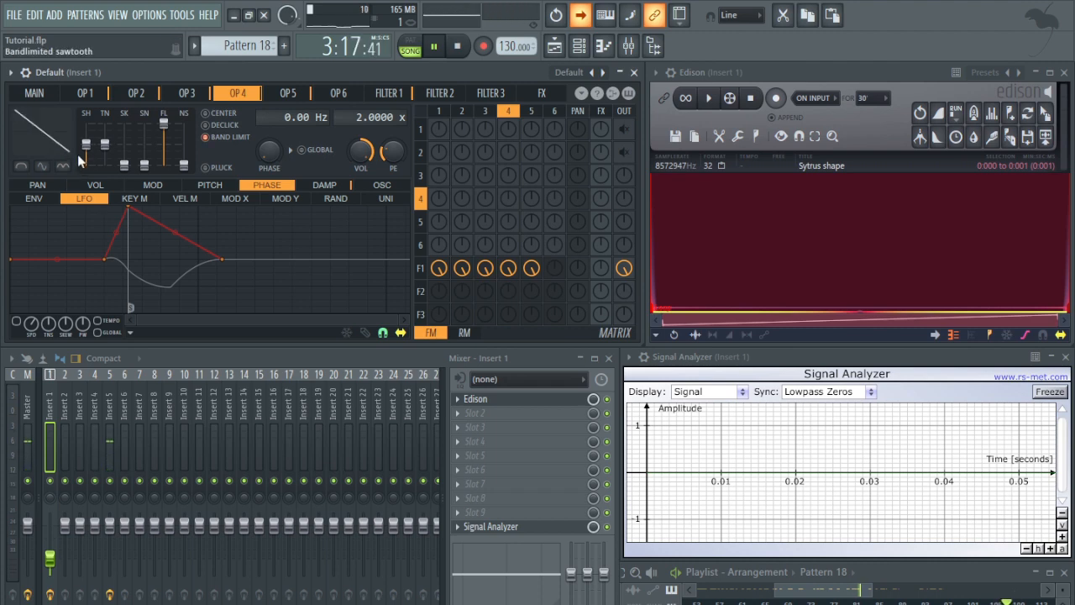
pyautogui.click(95, 185)
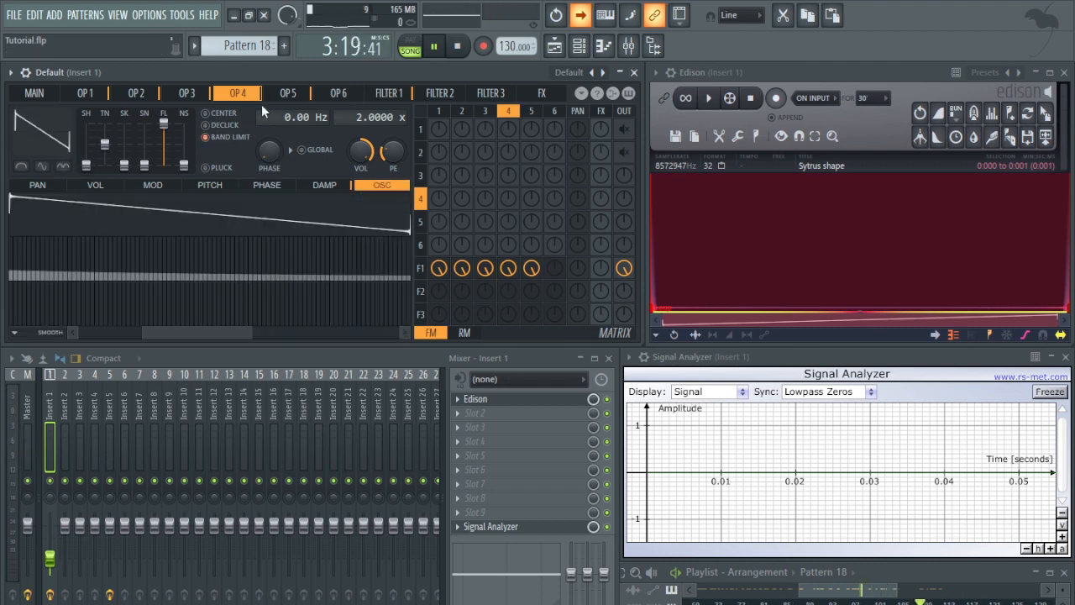
# Load the flipped sawtooth sample from Edison into operator 5 and raise operator 5's phase
pyautogui.click(288, 93)
pyautogui.moveTo(1046, 114); pyautogui.dragTo(45, 136)
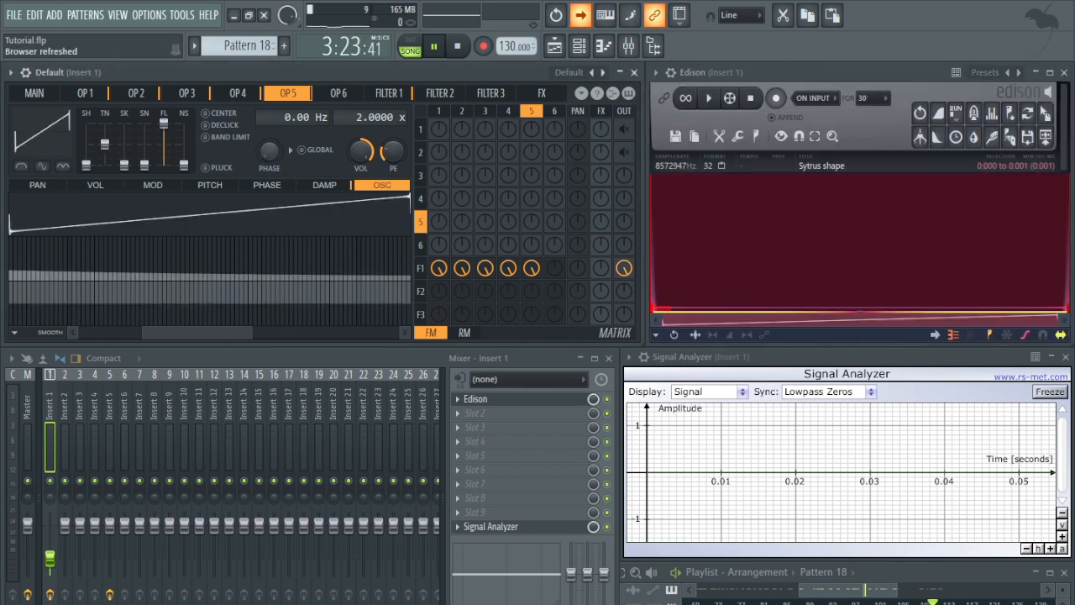
pyautogui.moveTo(272, 158); pyautogui.dragTo(273, 148)
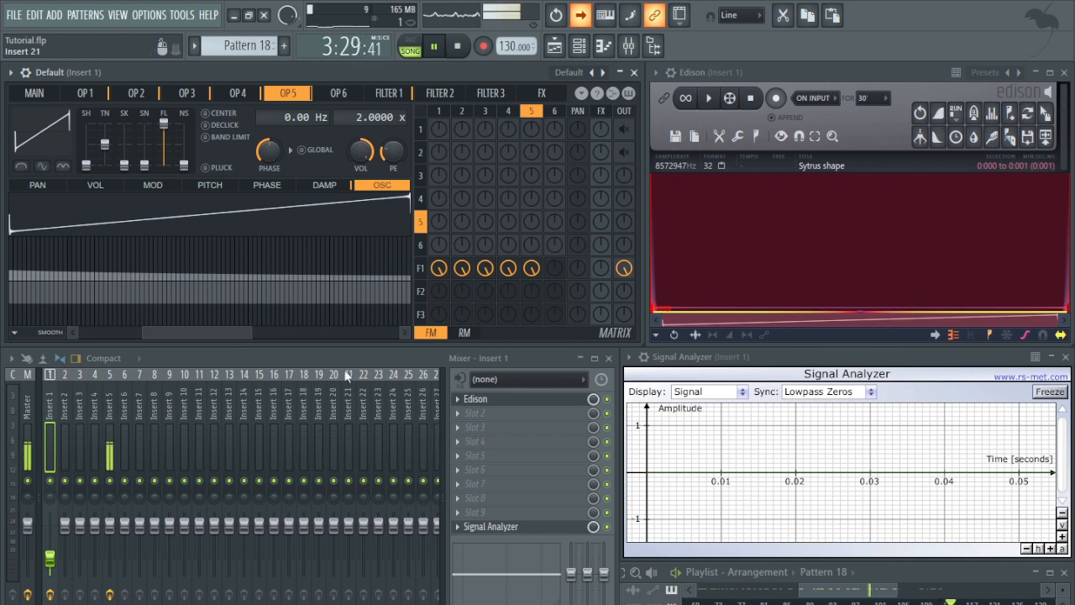
# Copy operator 2's phase LFO envelope into operator 5 and set the frequency ratios of operators 5 and 4 to 1.0000 x
pyautogui.click(136, 93)
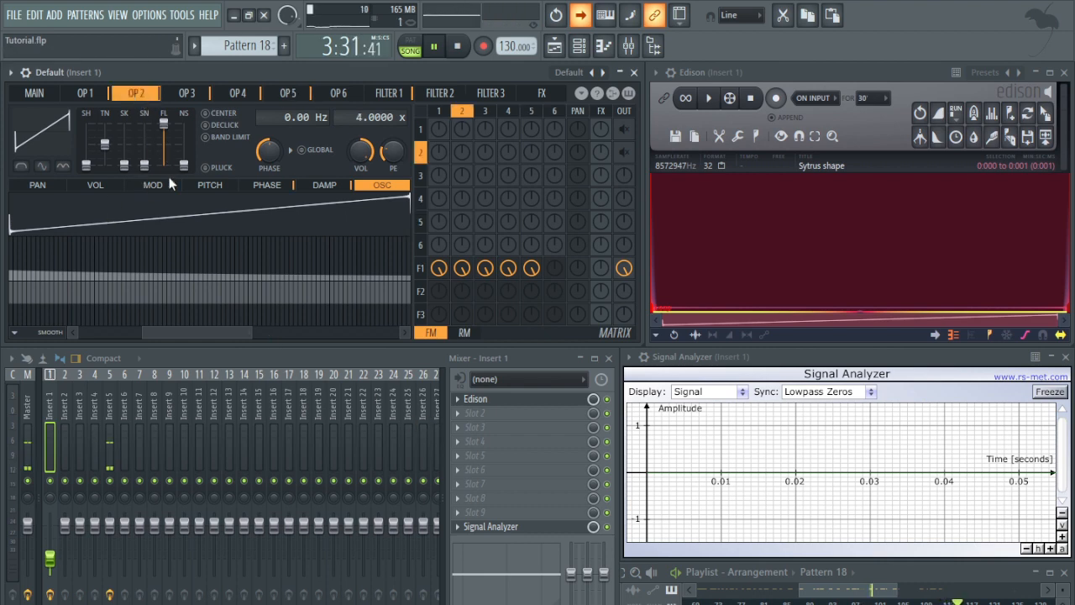
pyautogui.click(267, 185)
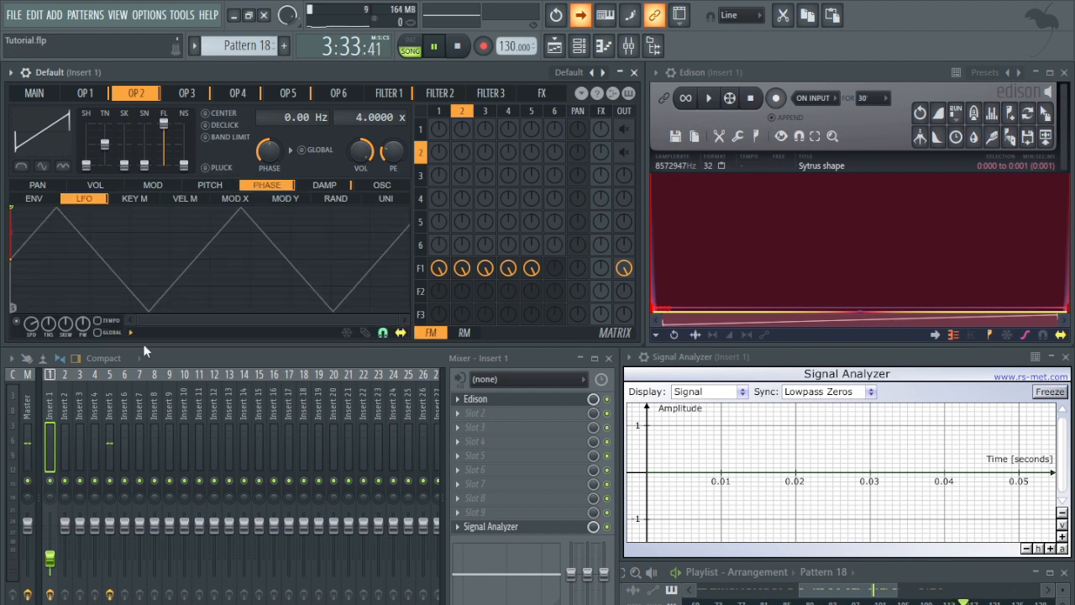
pyautogui.click(293, 97)
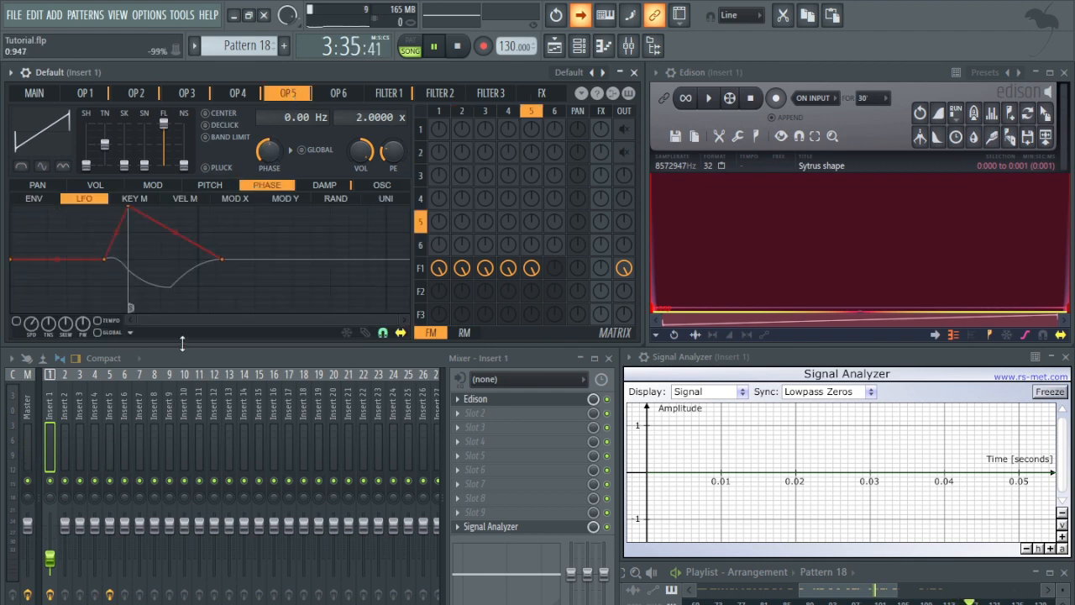
pyautogui.click(129, 334)
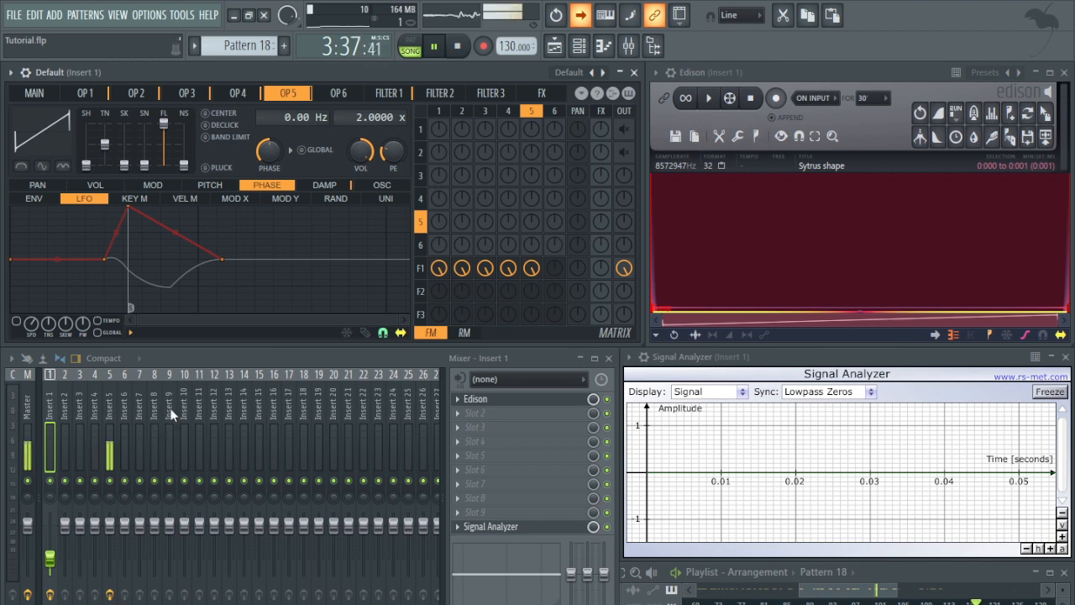
pyautogui.click(170, 409)
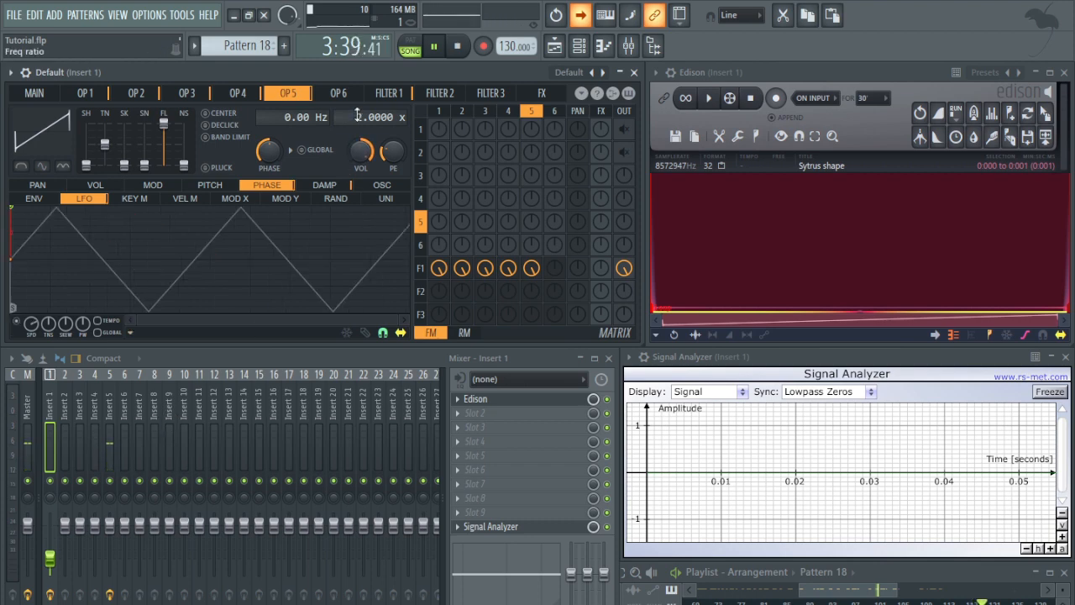
pyautogui.click(245, 94)
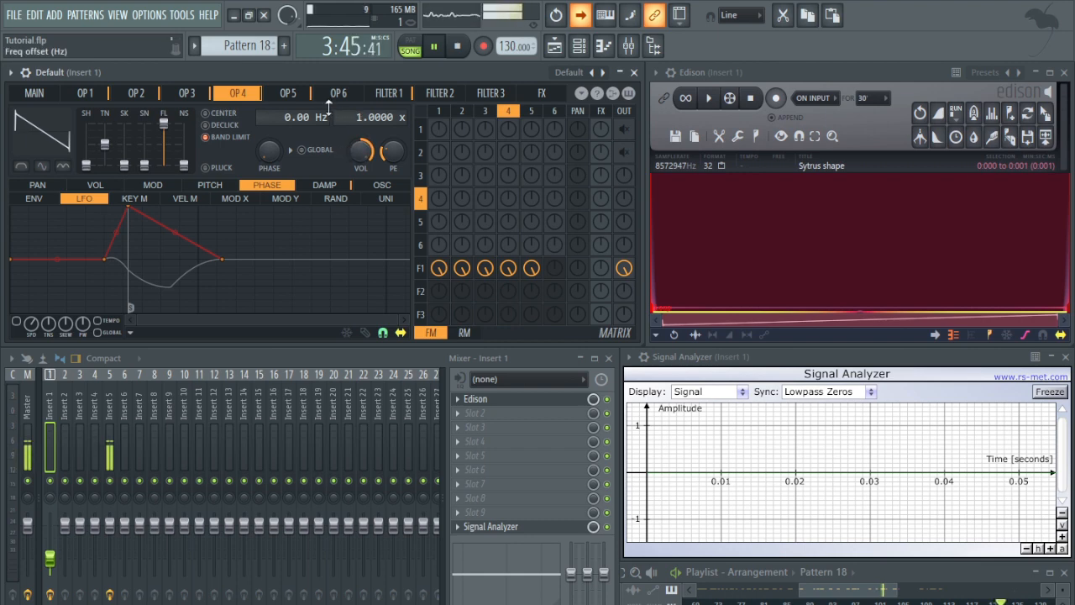
# Set operator 6 to a band-limited square waveform with a frequency ratio of 0.5000 x
pyautogui.click(337, 92)
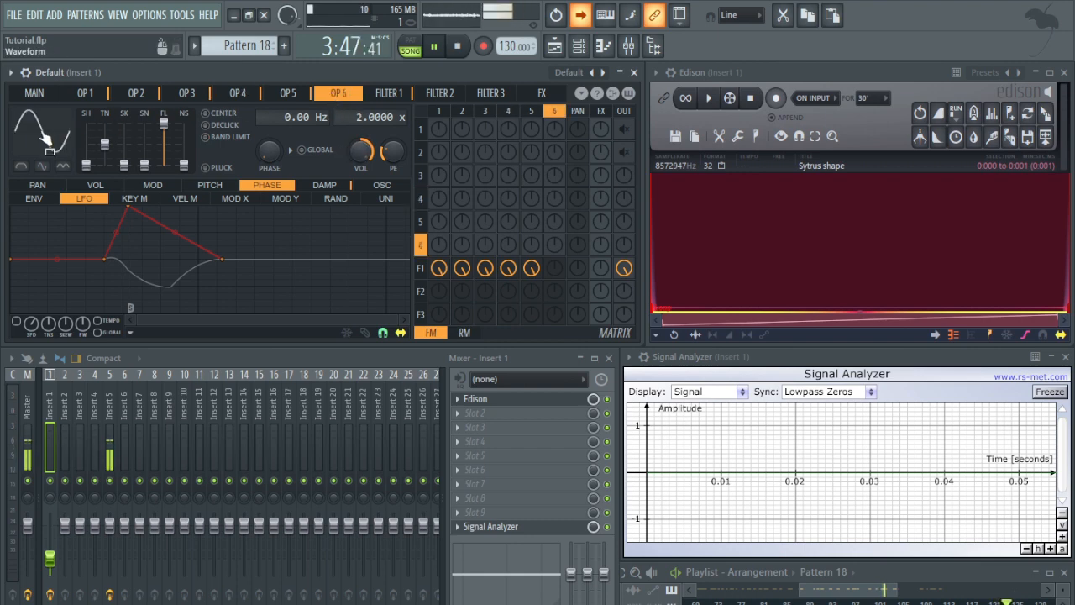
pyautogui.rightClick(41, 134)
pyautogui.click(69, 140)
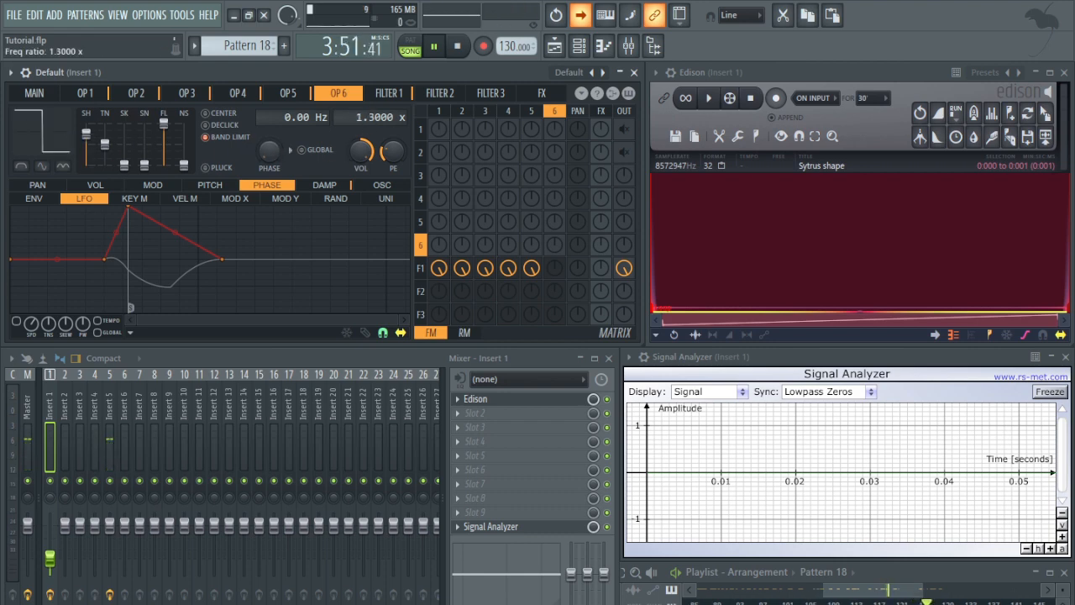
pyautogui.scroll(-1, 370, 116)
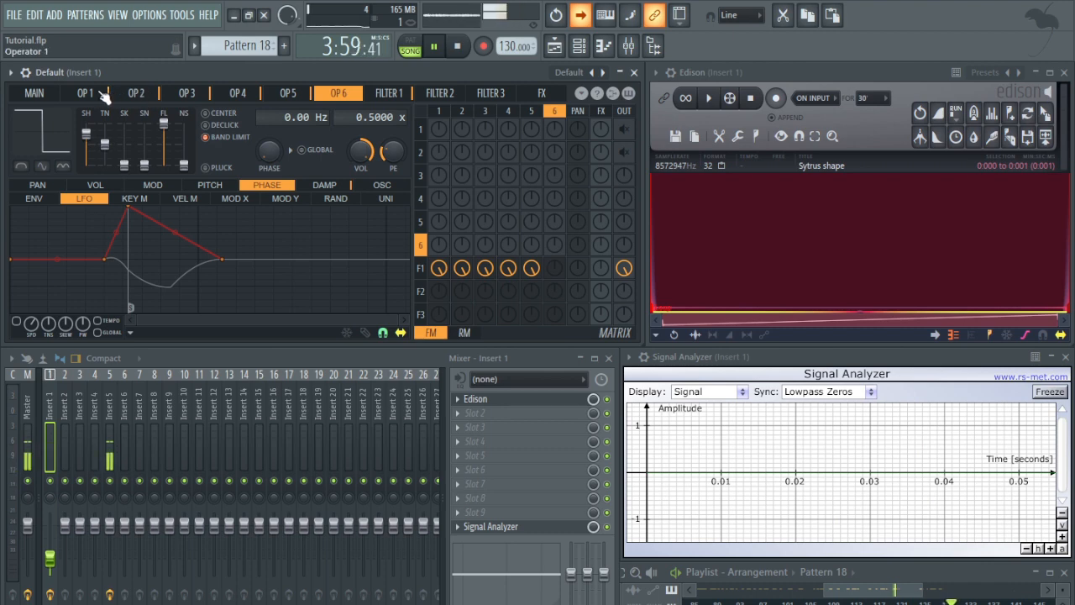
# Enable operator 6's pitch envelope and shape it with a low starting point, a quick rise to a lowered peak and a slow decay to the centre
pyautogui.click(35, 199)
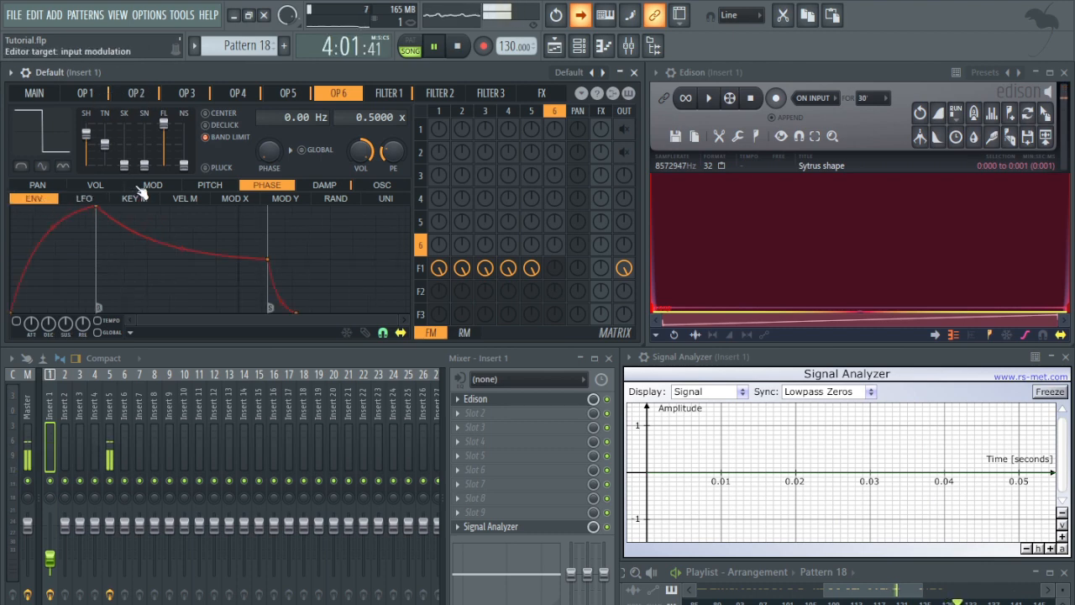
pyautogui.click(210, 186)
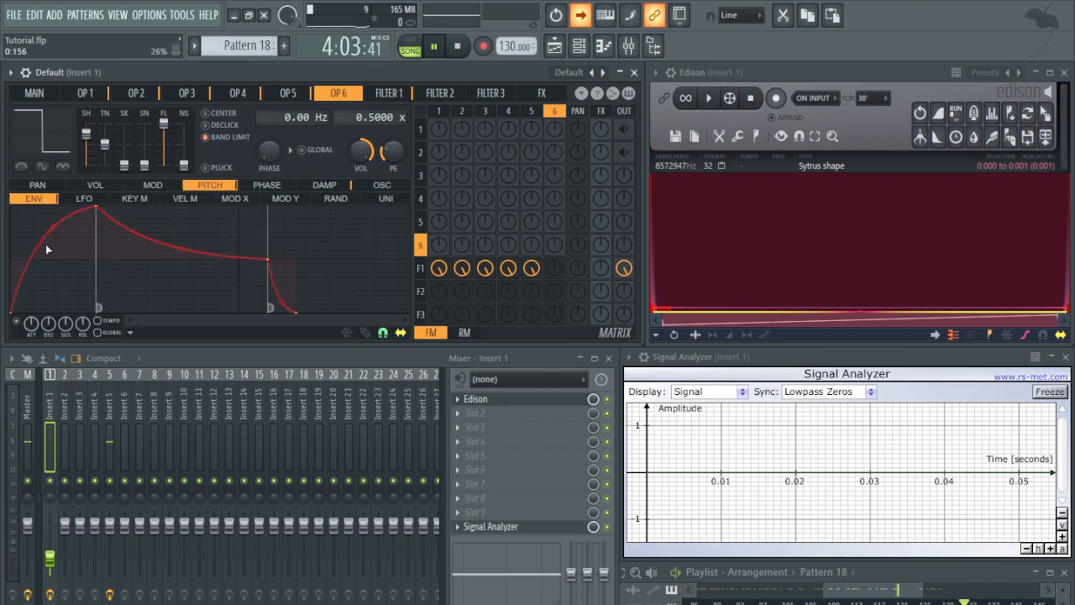
pyautogui.moveTo(47, 250); pyautogui.dragTo(36, 302)
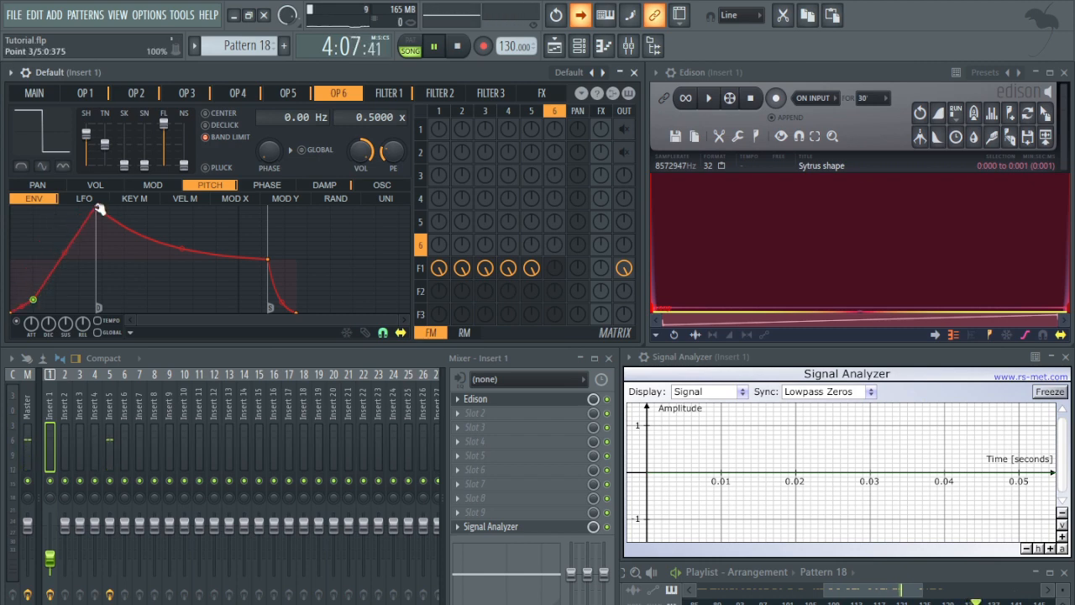
pyautogui.moveTo(99, 210); pyautogui.dragTo(56, 224)
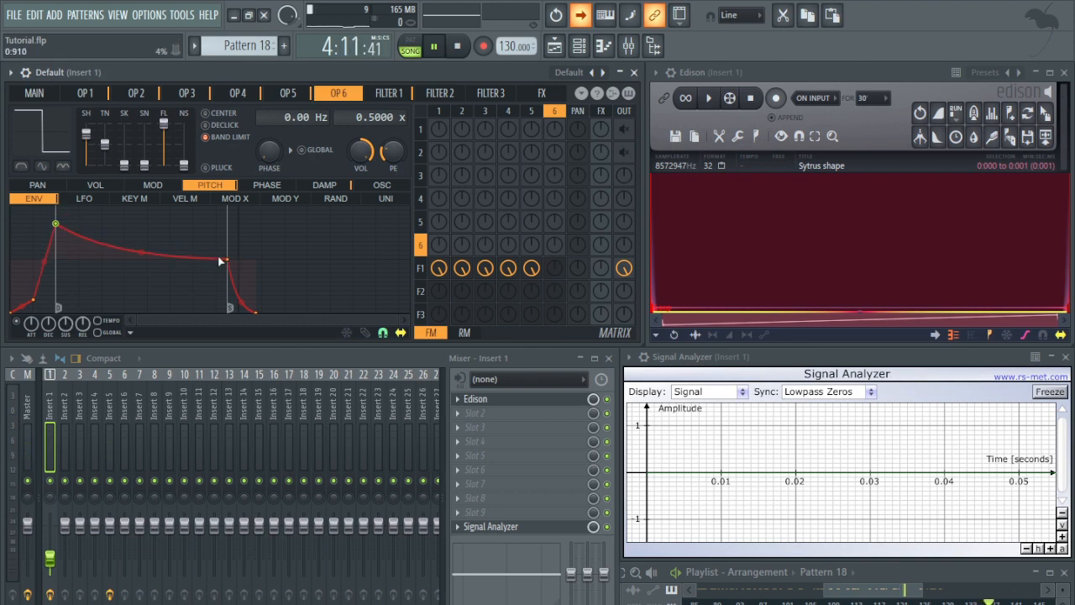
pyautogui.moveTo(220, 260); pyautogui.dragTo(239, 259)
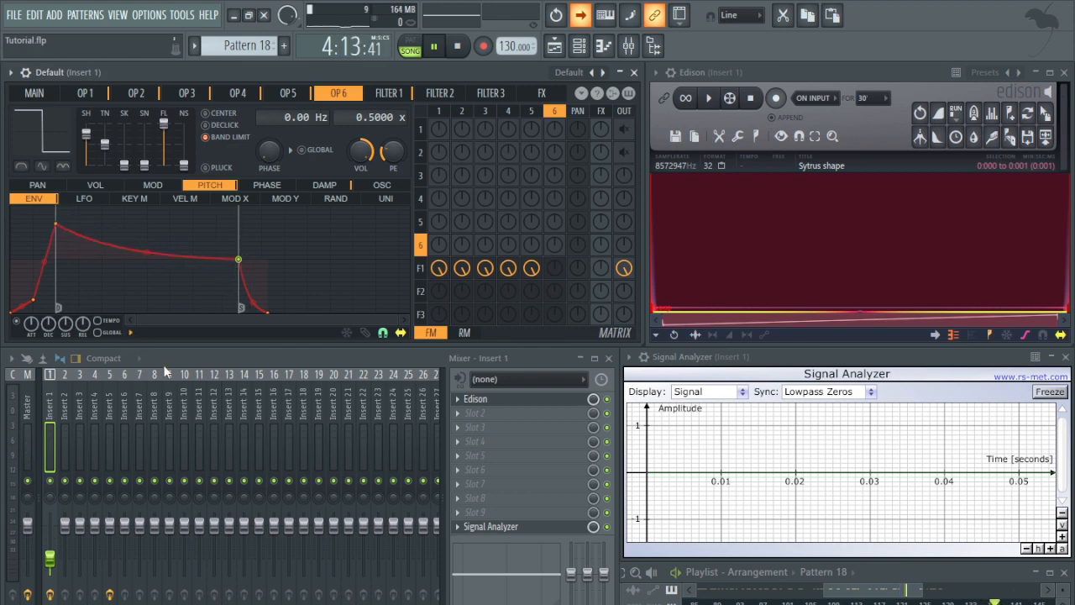
# Paste operator 6's pitch envelope into the pitch envelopes of operators 5, 4, 3, 2 and 1
pyautogui.click(284, 94)
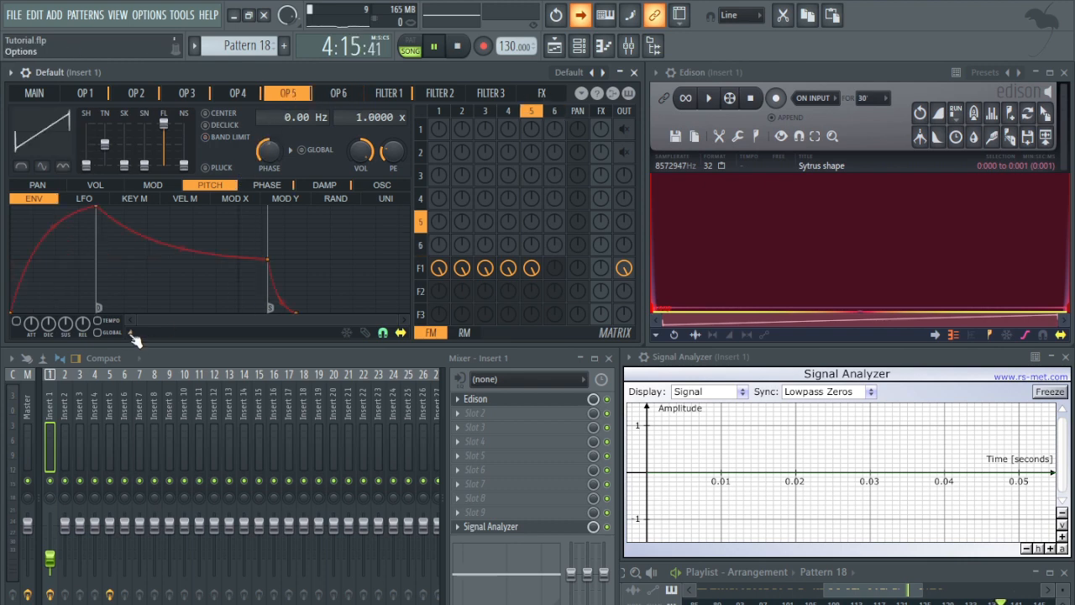
pyautogui.click(162, 402)
pyautogui.click(237, 93)
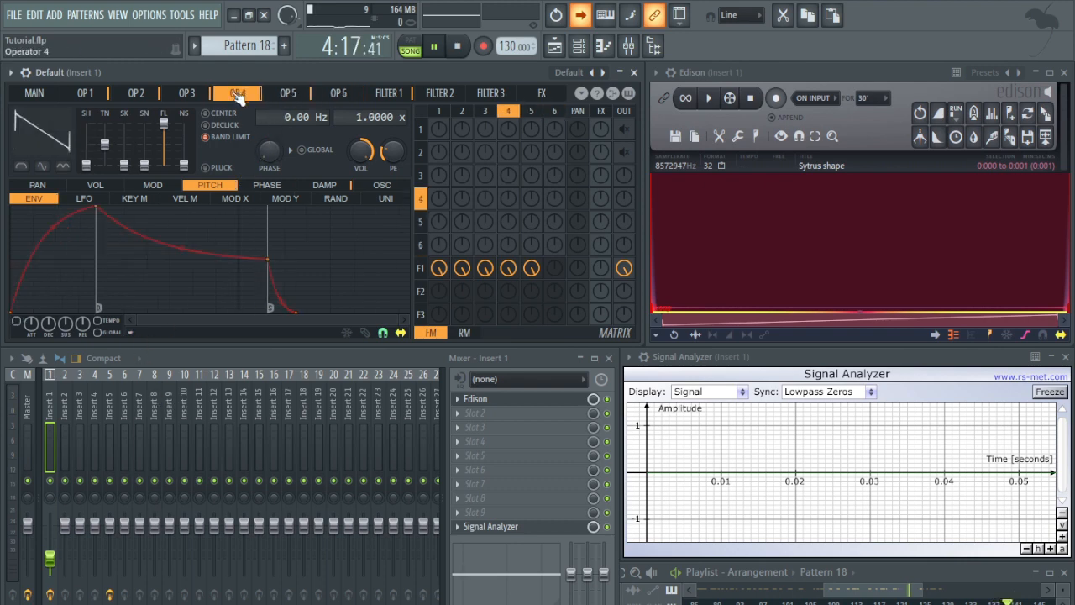
pyautogui.click(130, 332)
pyautogui.click(172, 412)
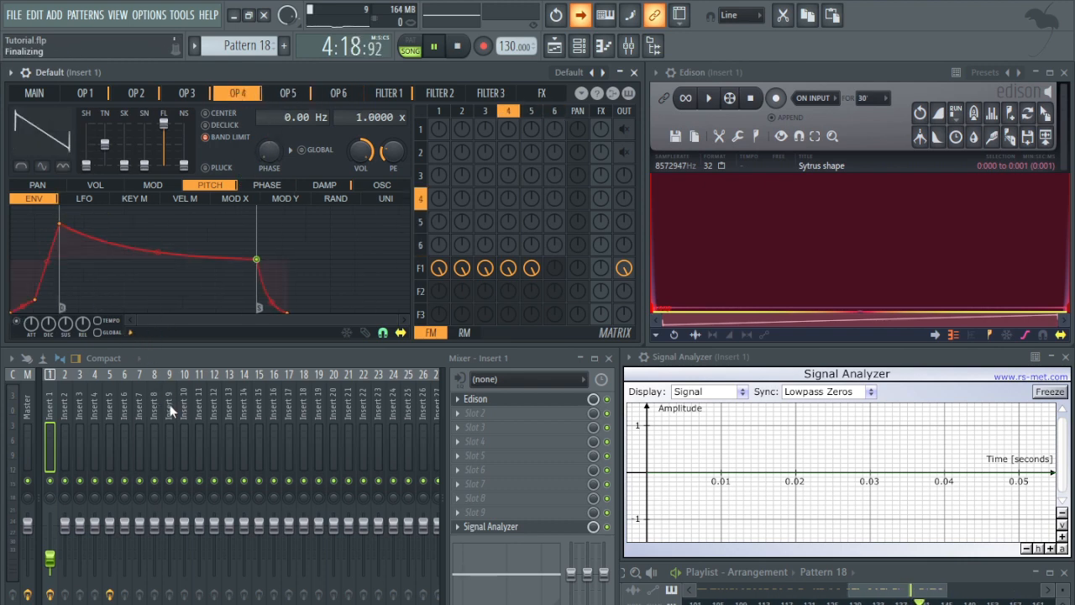
pyautogui.click(190, 94)
pyautogui.click(132, 333)
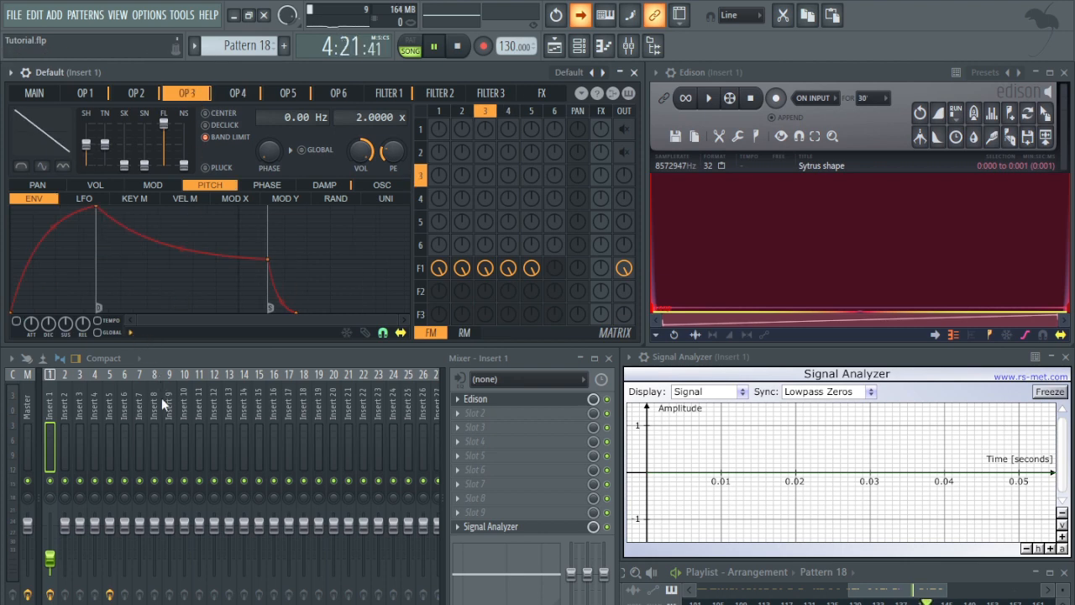
pyautogui.click(162, 403)
pyautogui.click(136, 93)
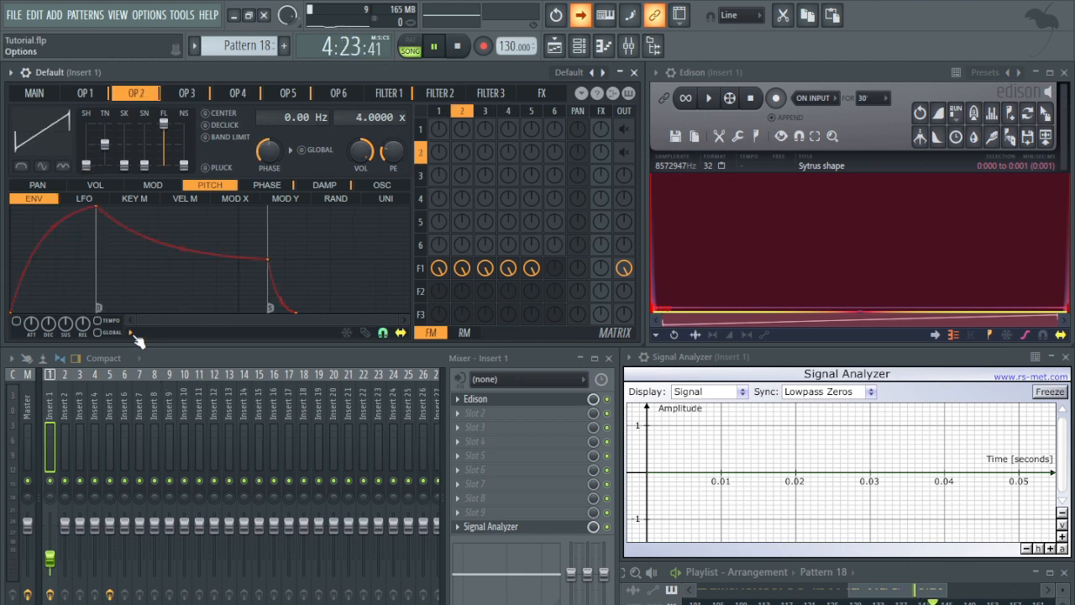
pyautogui.click(163, 403)
pyautogui.click(85, 94)
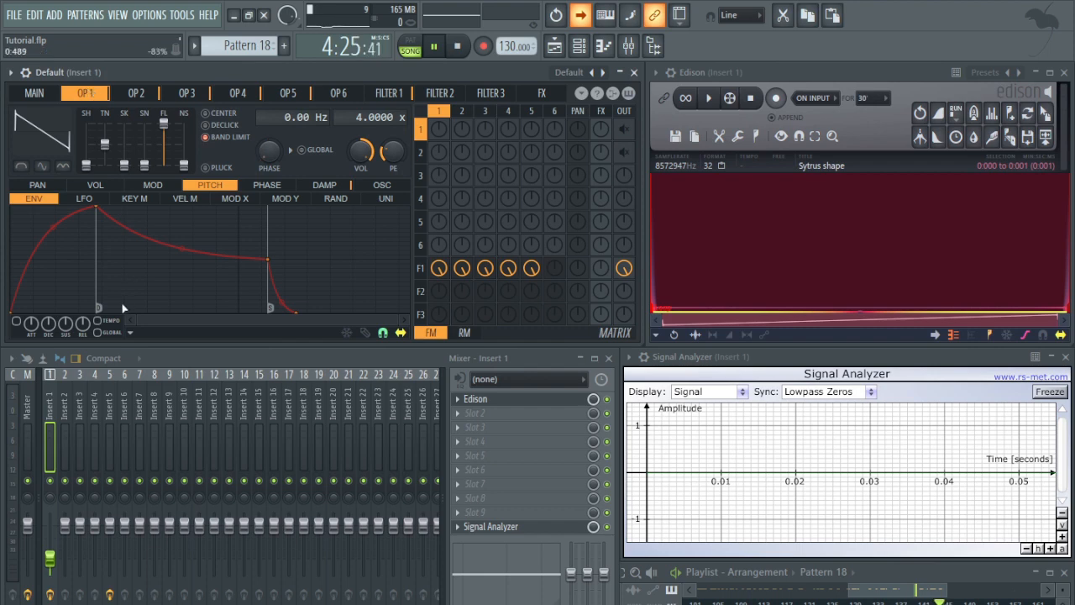
pyautogui.click(173, 408)
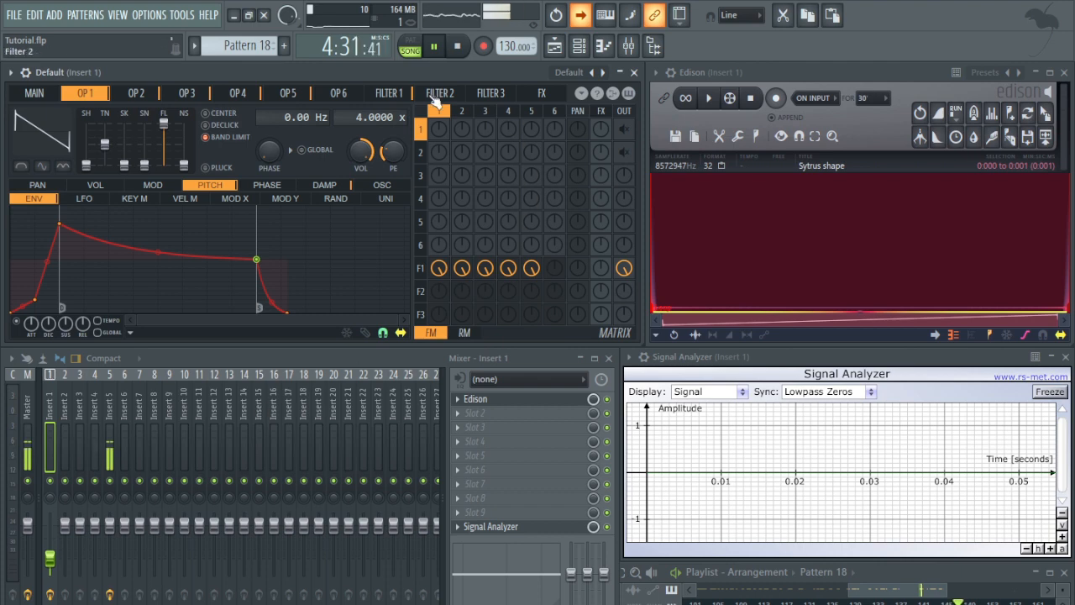
# Enable Filter 1's waveshaper and bend its curve into a steep initial rise that levels off
pyautogui.click(388, 93)
pyautogui.click(344, 185)
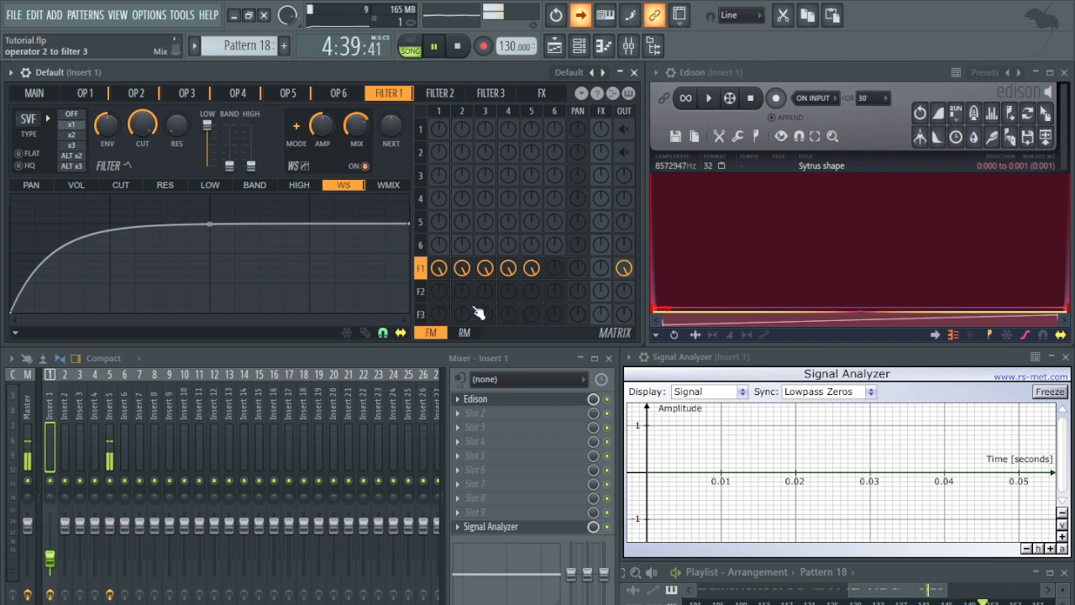
# Route Filter 1 into the effects, set the chorus order to 7 with higher depth and speed, and lower Filter 1's direct output
pyautogui.click(531, 94)
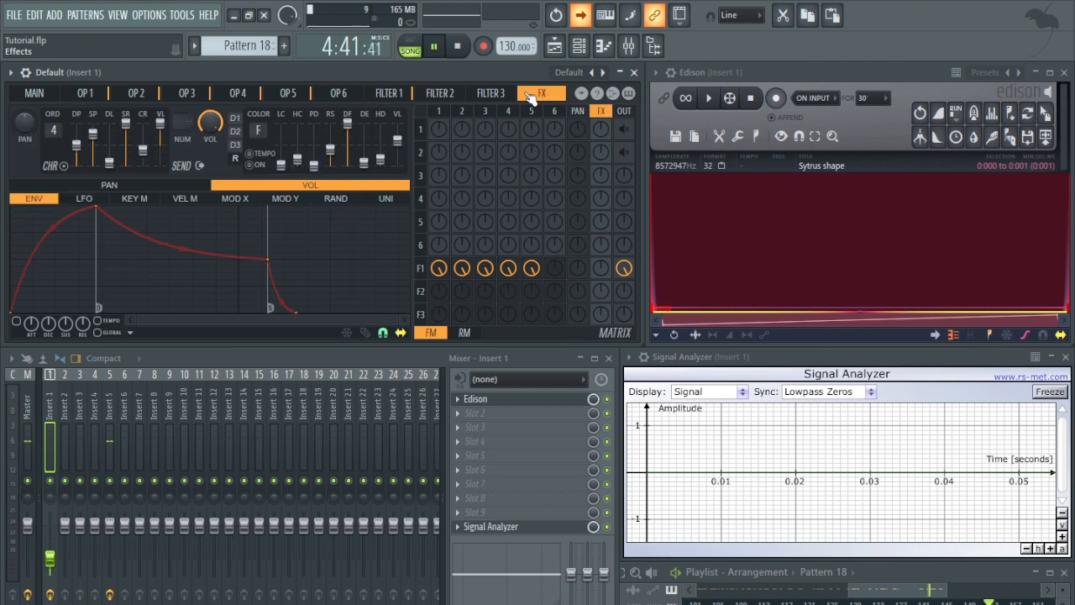
pyautogui.moveTo(601, 269); pyautogui.dragTo(601, 210)
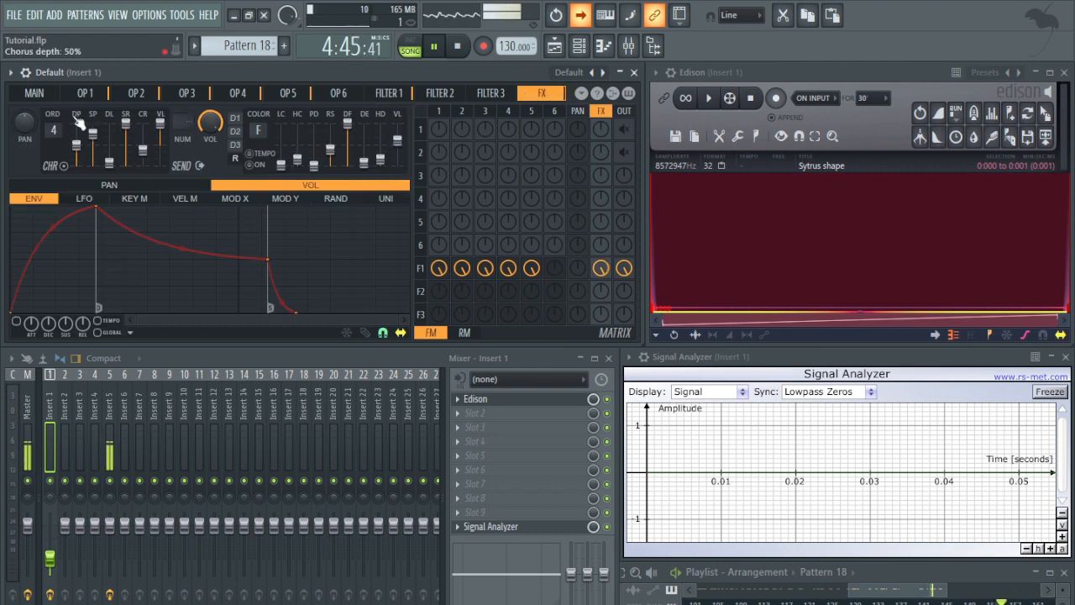
pyautogui.moveTo(53, 124); pyautogui.dragTo(53, 116)
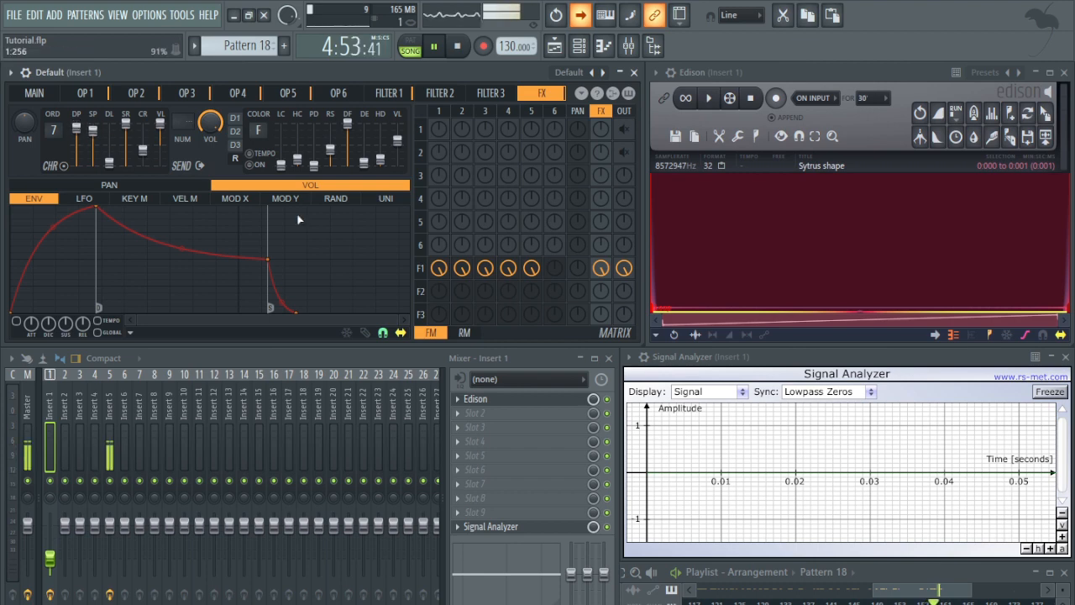
pyautogui.moveTo(623, 269); pyautogui.dragTo(623, 251)
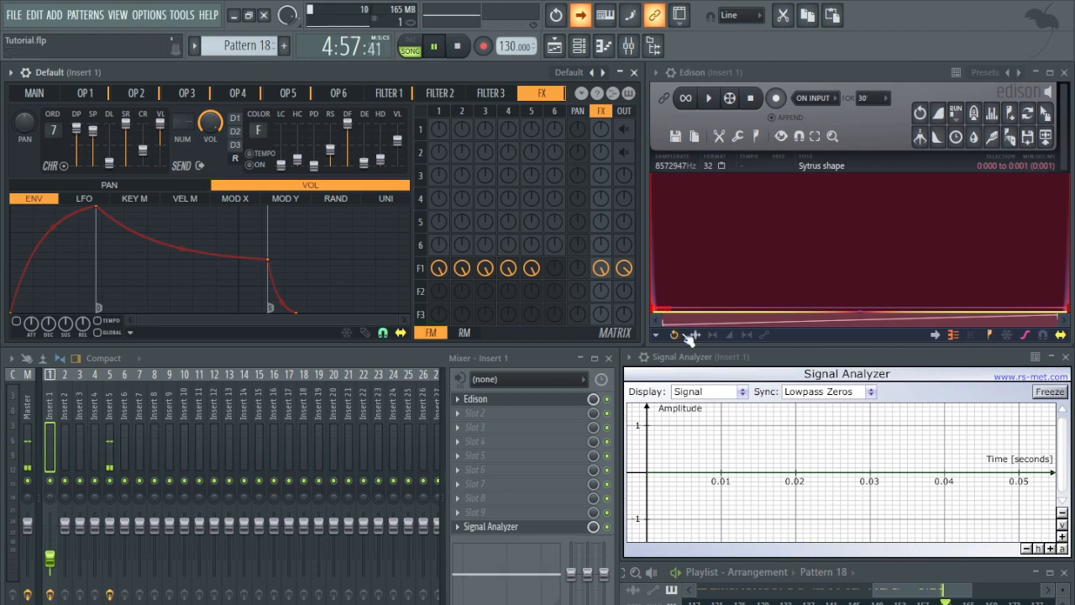